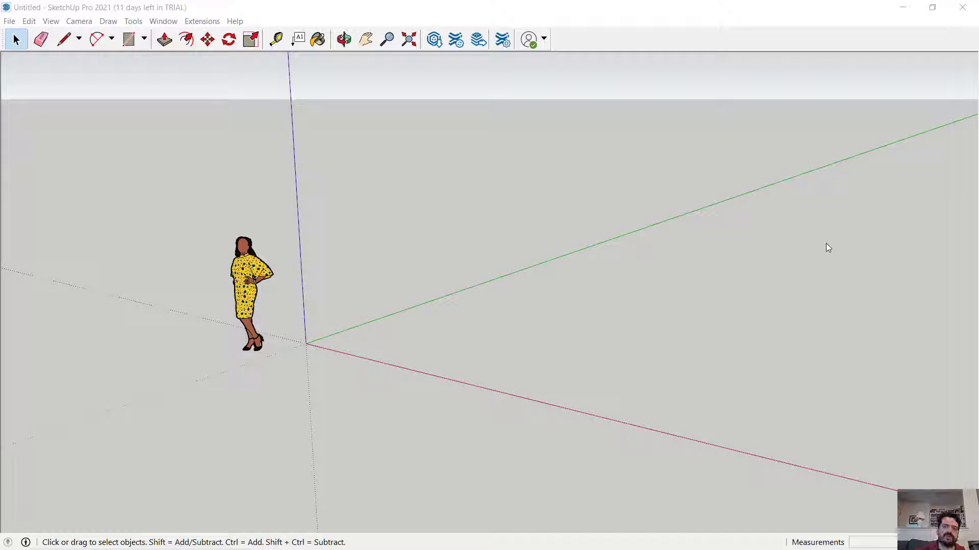
# Step: Show the Default Tray from the Window menu
pyautogui.moveTo(393, 258); pyautogui.dragTo(341, 138, button='middle')
pyautogui.click(164, 21)
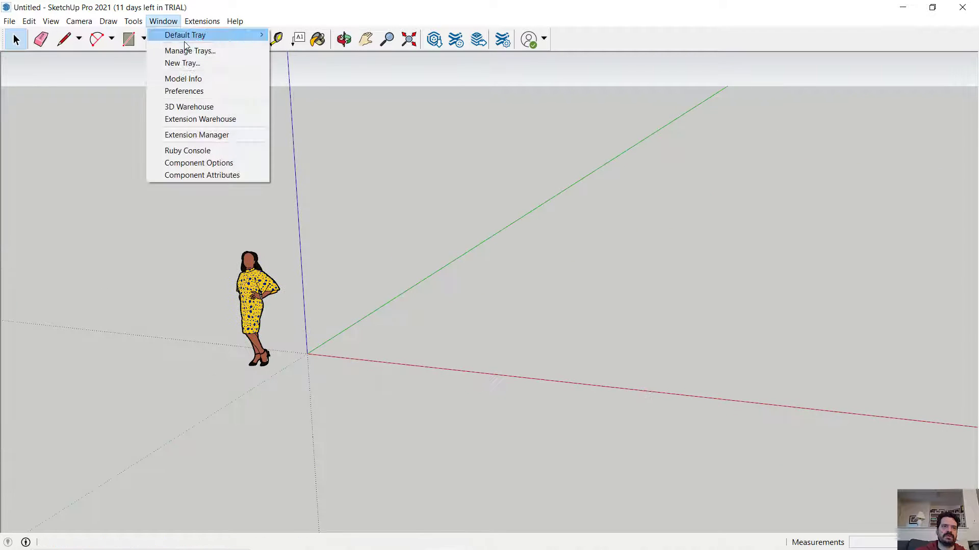
pyautogui.moveTo(187, 35)
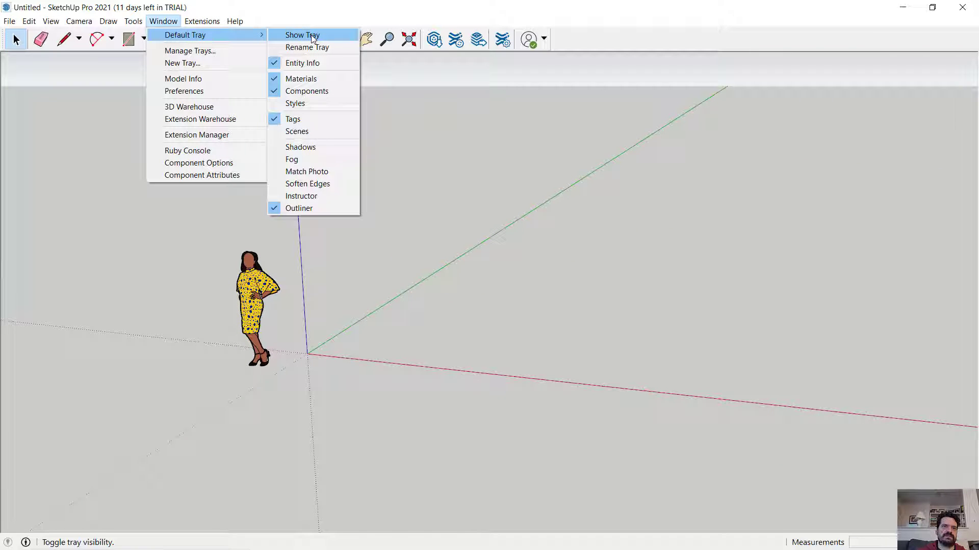
pyautogui.click(311, 34)
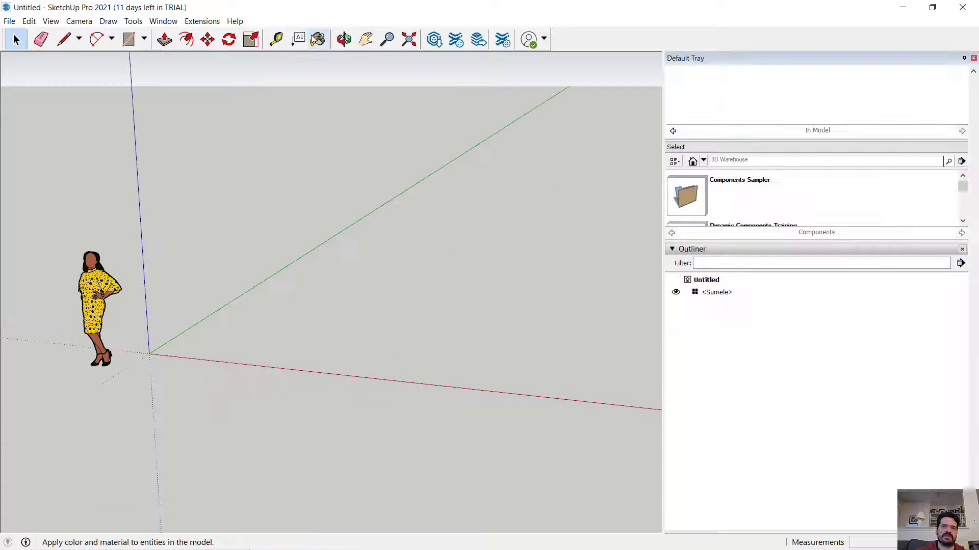
# Step: Collapse the Outliner, Components, Materials, Tags and Entity Info panels
pyautogui.click(677, 250)
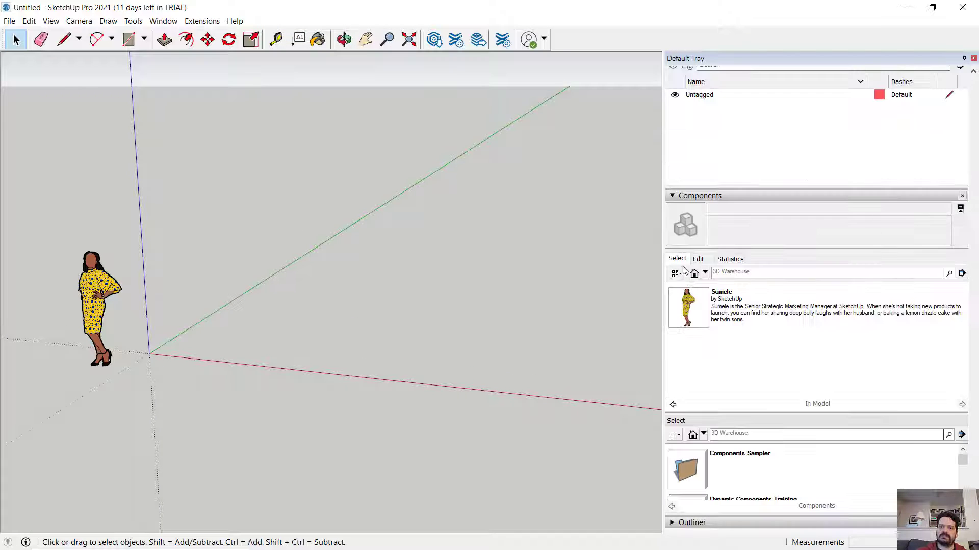
pyautogui.click(671, 196)
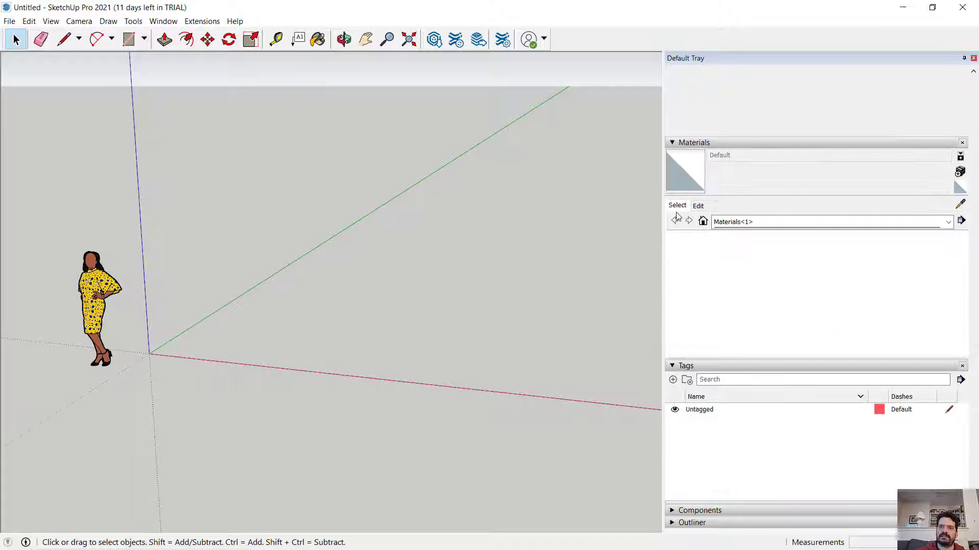
pyautogui.click(674, 181)
pyautogui.click(674, 208)
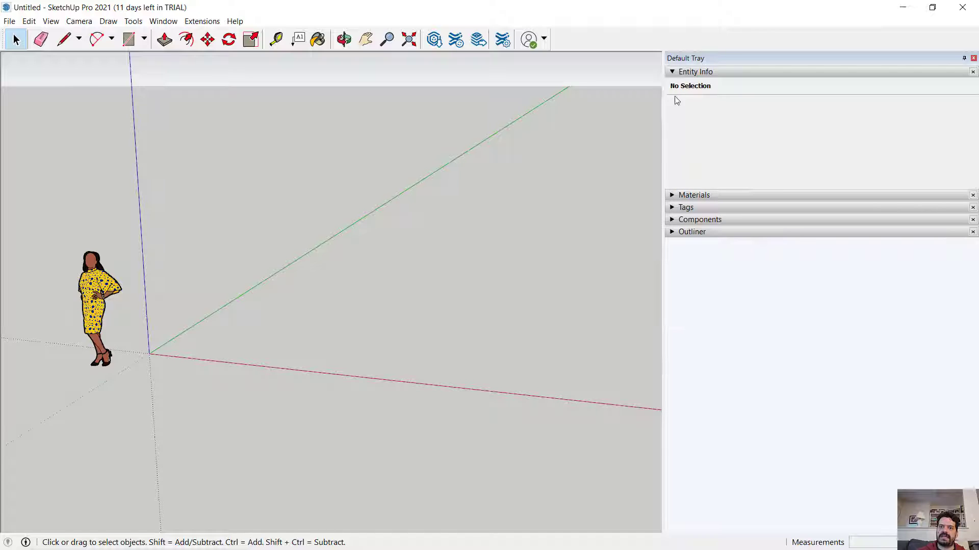
pyautogui.click(673, 74)
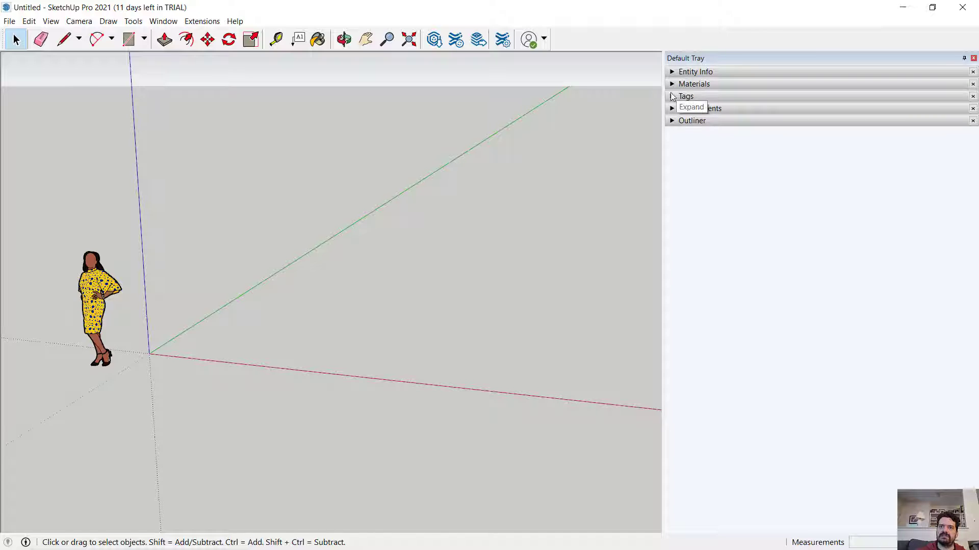
# Step: Expand the Tags panel to show the Untagged tag, then select the person figure
pyautogui.click(672, 96)
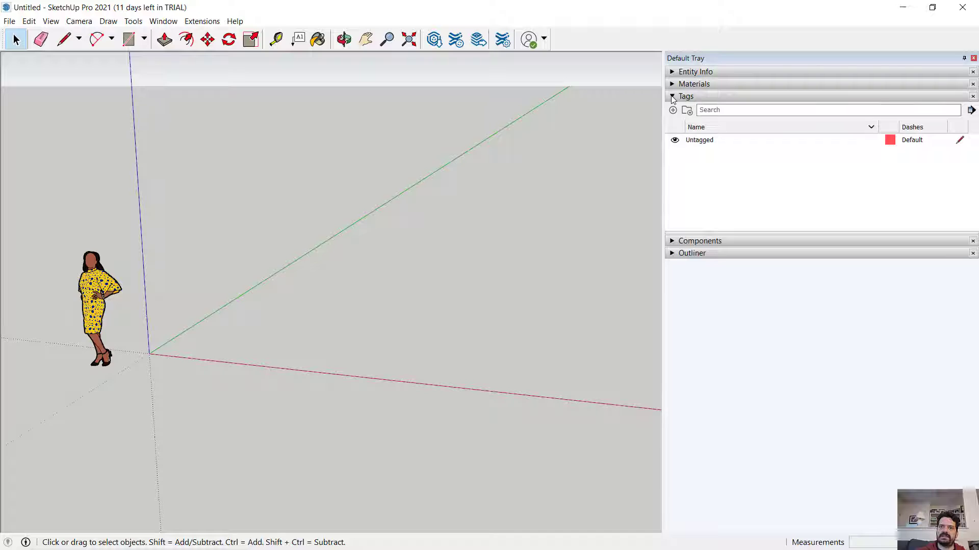
pyautogui.click(673, 98)
pyautogui.click(671, 97)
pyautogui.click(672, 97)
pyautogui.click(672, 97)
pyautogui.click(672, 97)
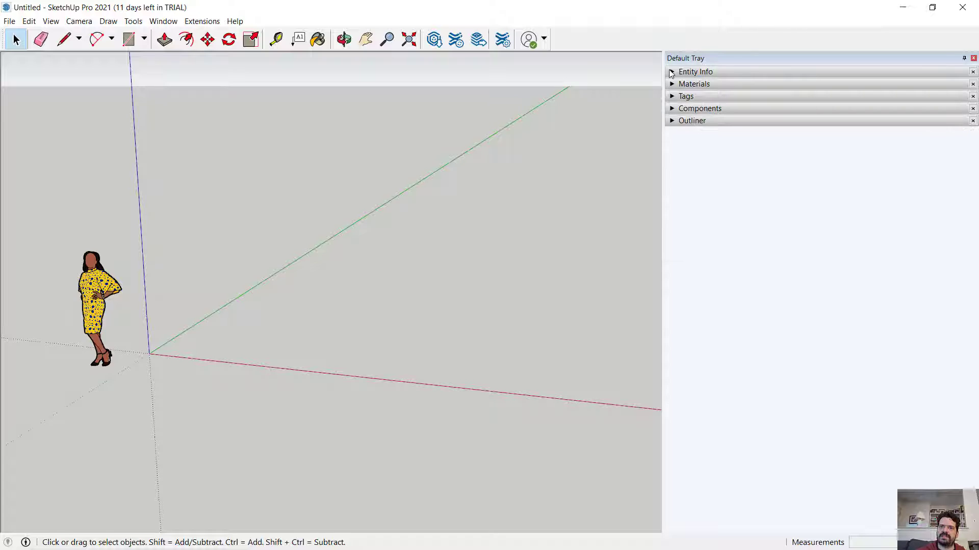
pyautogui.click(672, 97)
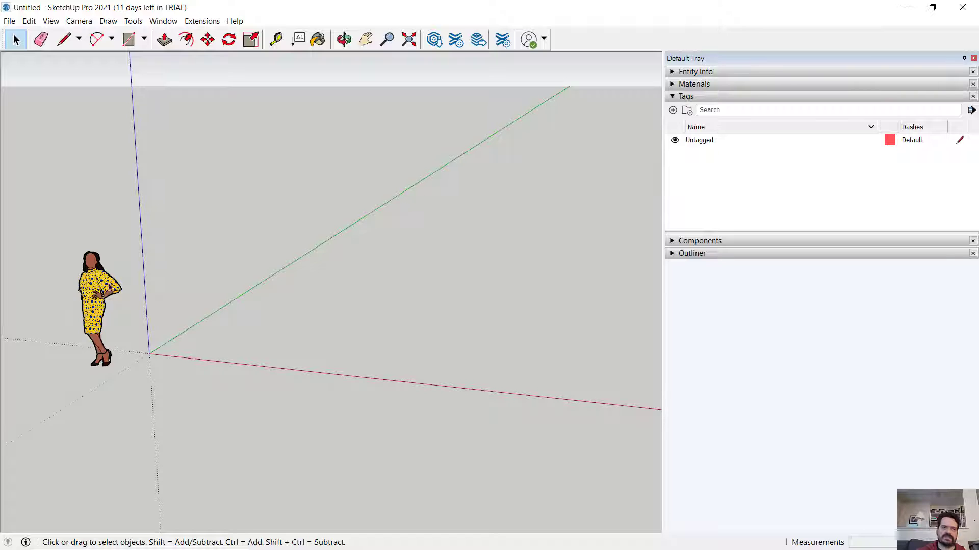
pyautogui.click(102, 289)
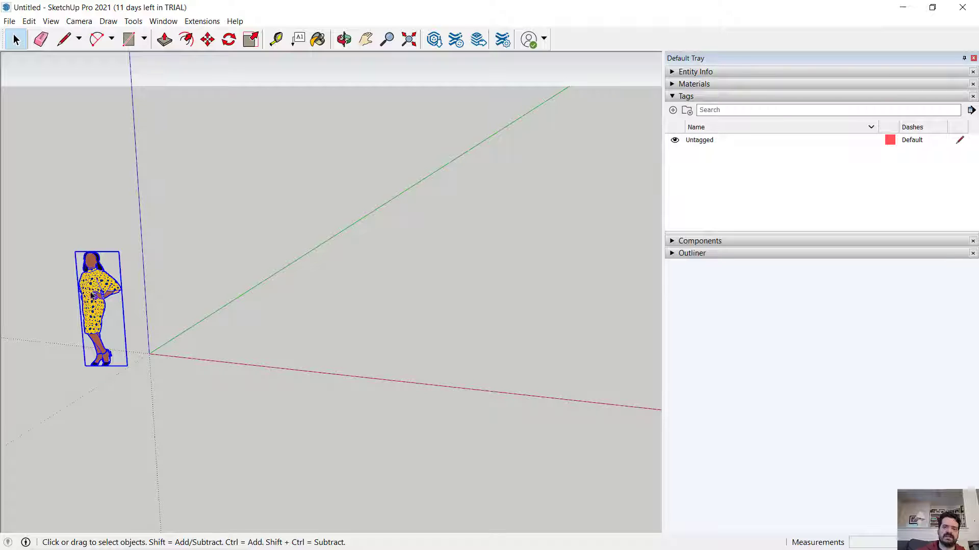
# Step: Delete the person figure and draw a 10' by 20' rectangle from the origin
pyautogui.press('Delete')
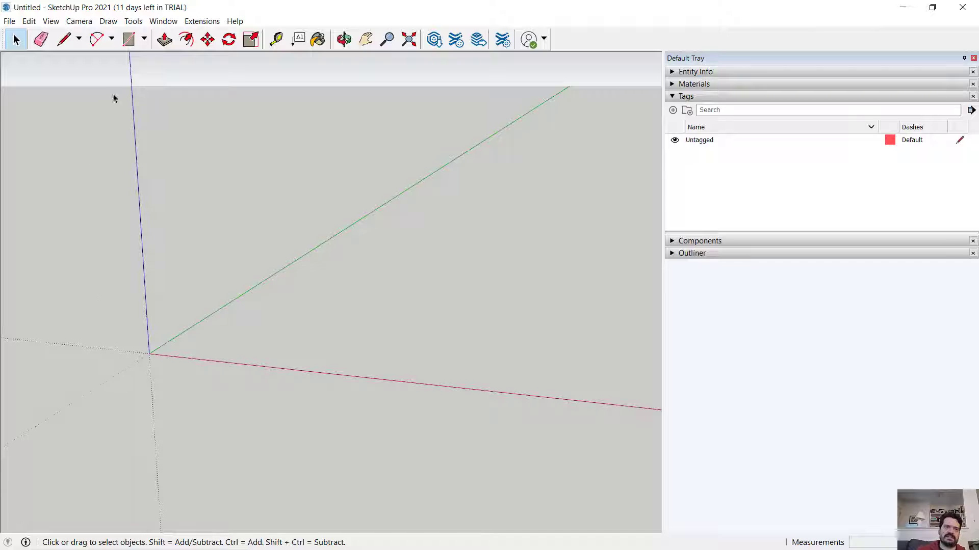
pyautogui.click(129, 41)
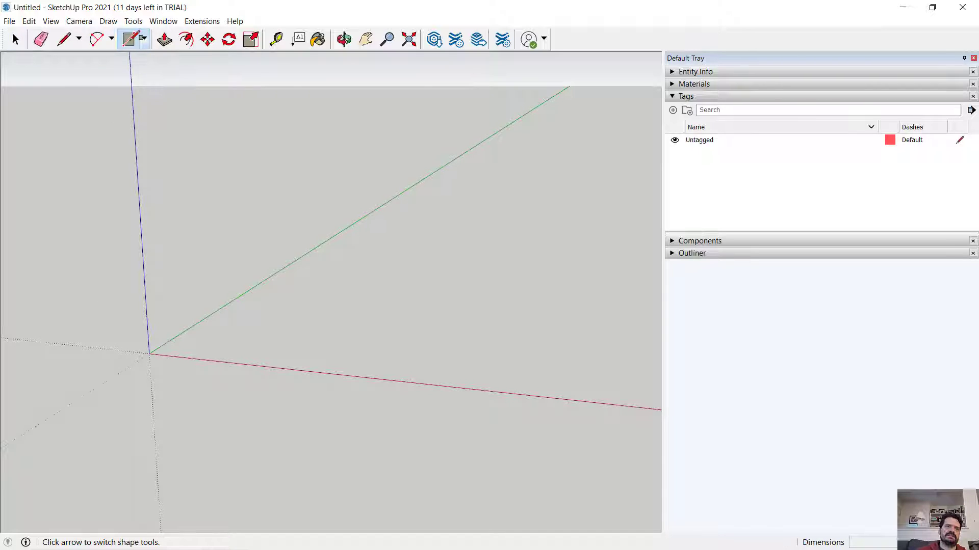
pyautogui.click(149, 352)
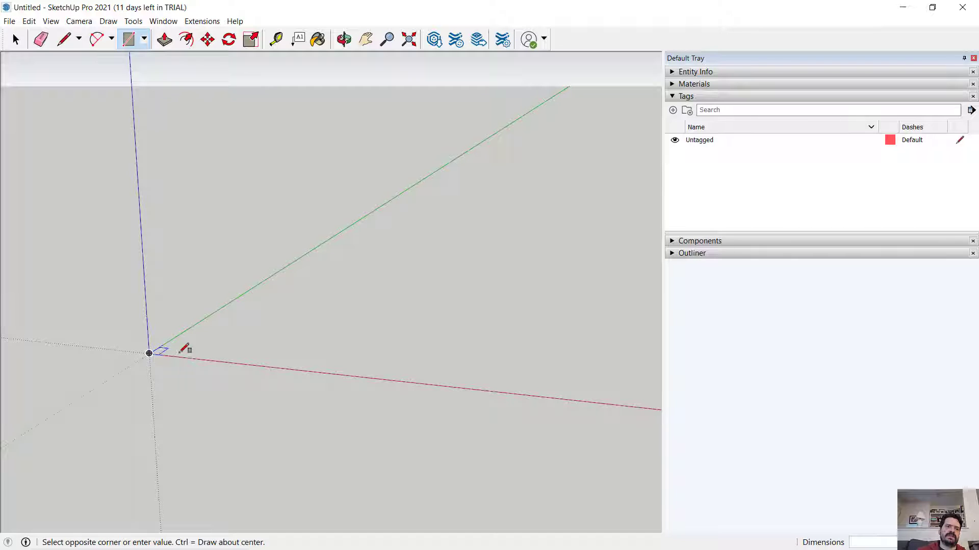
pyautogui.click(522, 247)
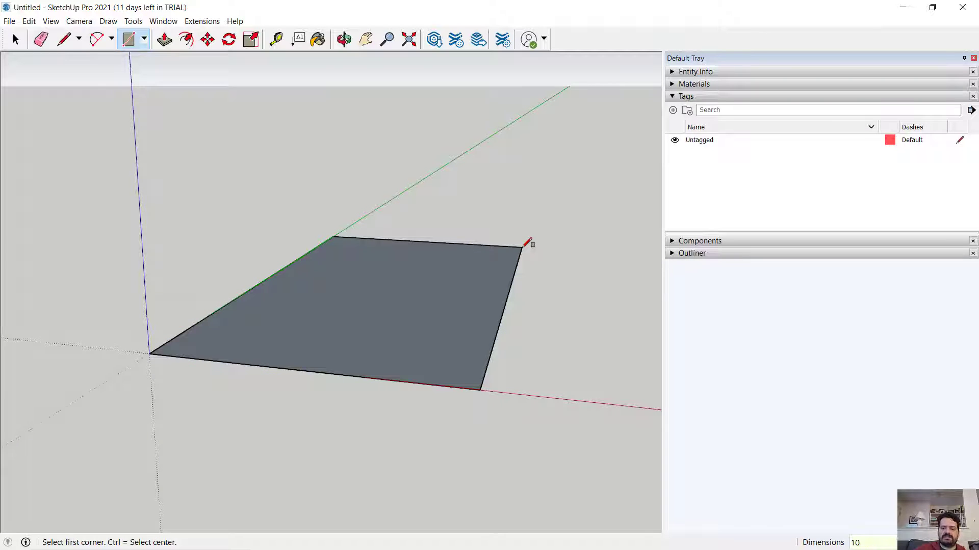
pyautogui.write("10',20")
pyautogui.press('Return')
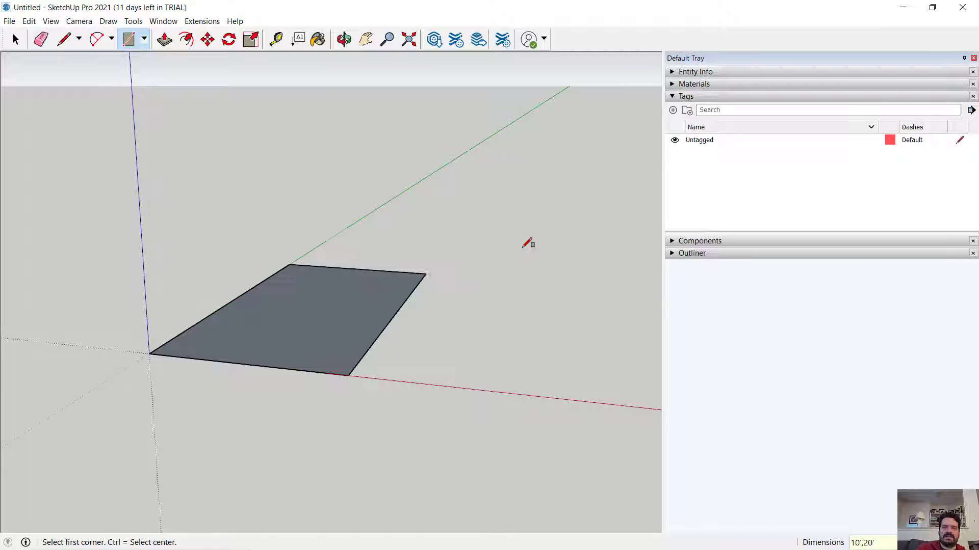
pyautogui.press('space')
# Step: Push/Pull the rectangle up 12" into a floor slab and select the whole slab
pyautogui.moveTo(380, 270); pyautogui.dragTo(301, 284, button='middle')
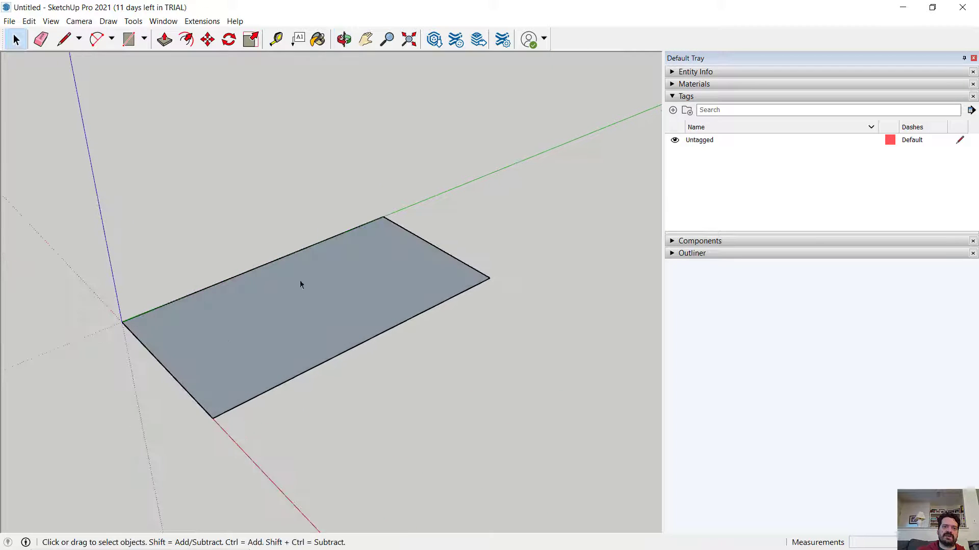
pyautogui.click(167, 41)
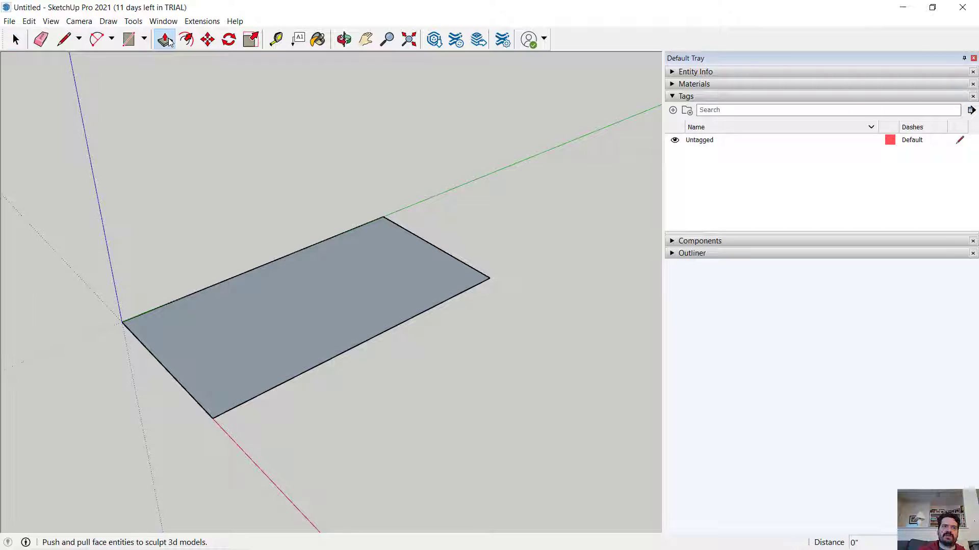
pyautogui.click(328, 277)
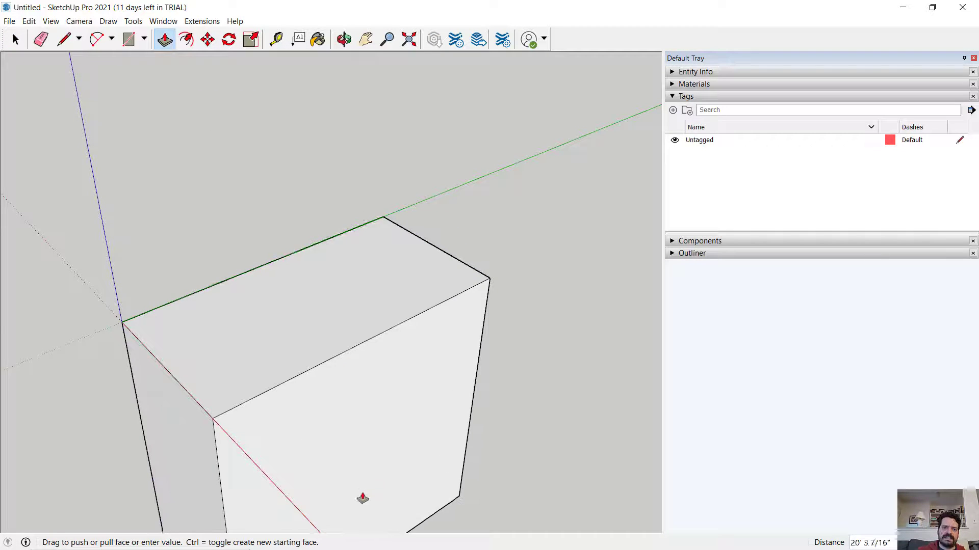
pyautogui.click(361, 476)
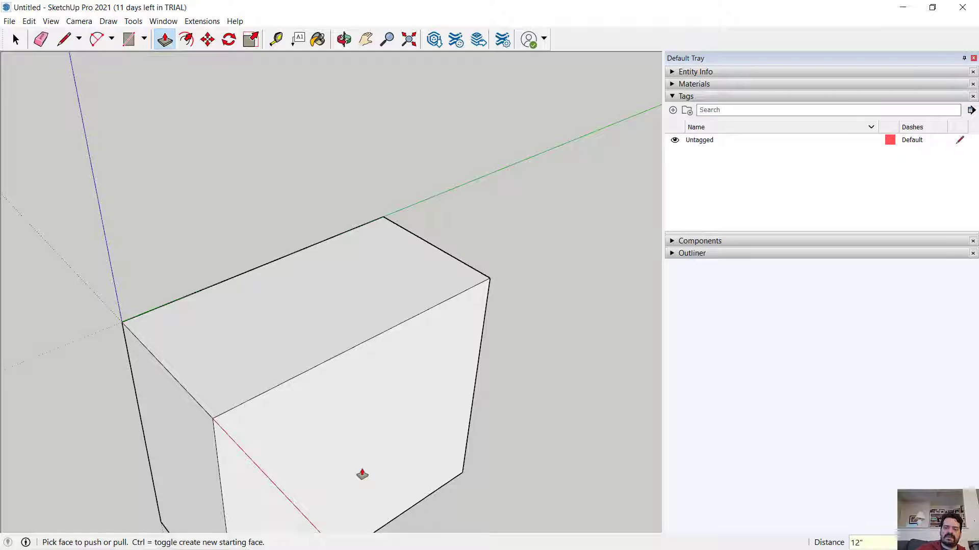
pyautogui.press('Return')
pyautogui.click(15, 40)
pyautogui.tripleClick(254, 298)
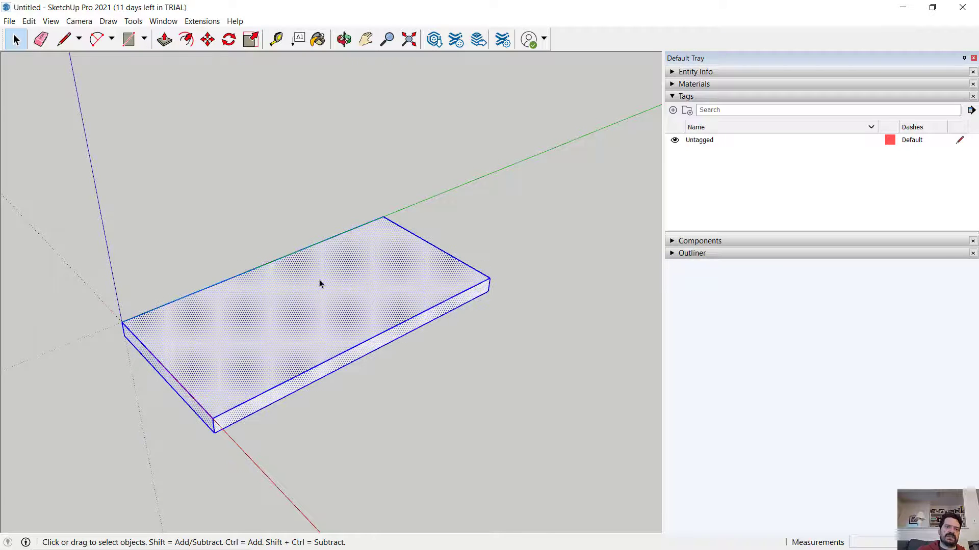
# Step: Create a new tag named Floor and assign the whole slab to it in Entity Info
pyautogui.moveTo(287, 328); pyautogui.dragTo(292, 203, button='middle')
pyautogui.click(293, 203)
pyautogui.tripleClick(309, 275)
pyautogui.click(273, 189)
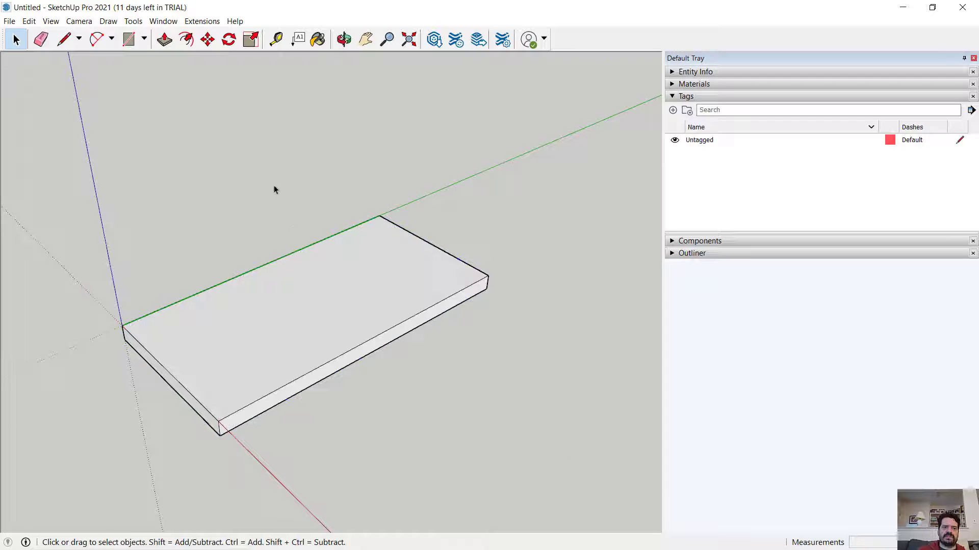
pyautogui.tripleClick(299, 284)
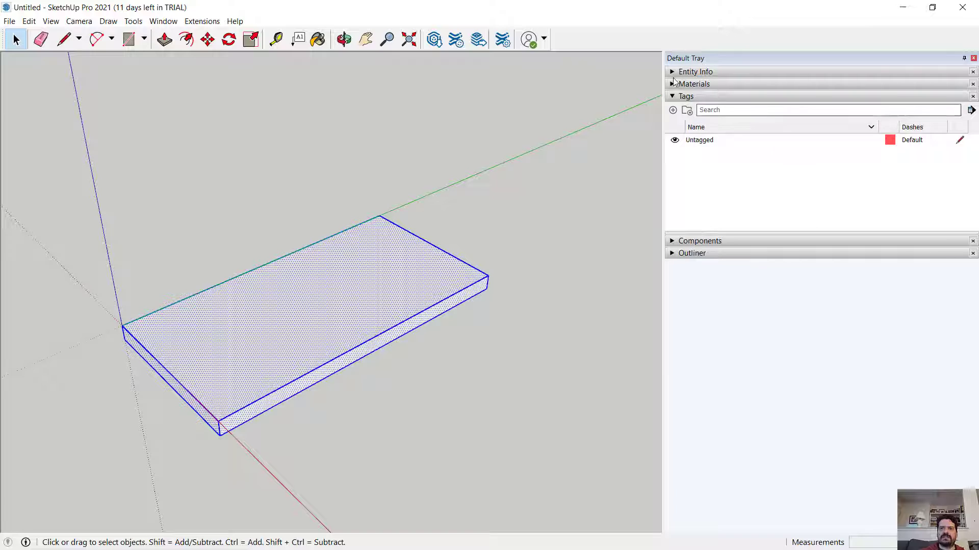
pyautogui.click(694, 72)
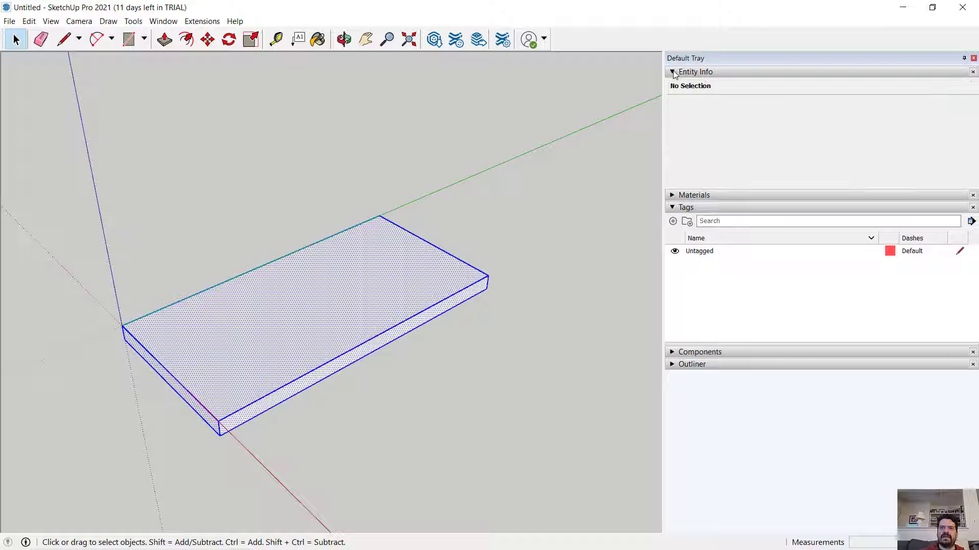
pyautogui.click(674, 224)
pyautogui.write('Floor')
pyautogui.press('Return')
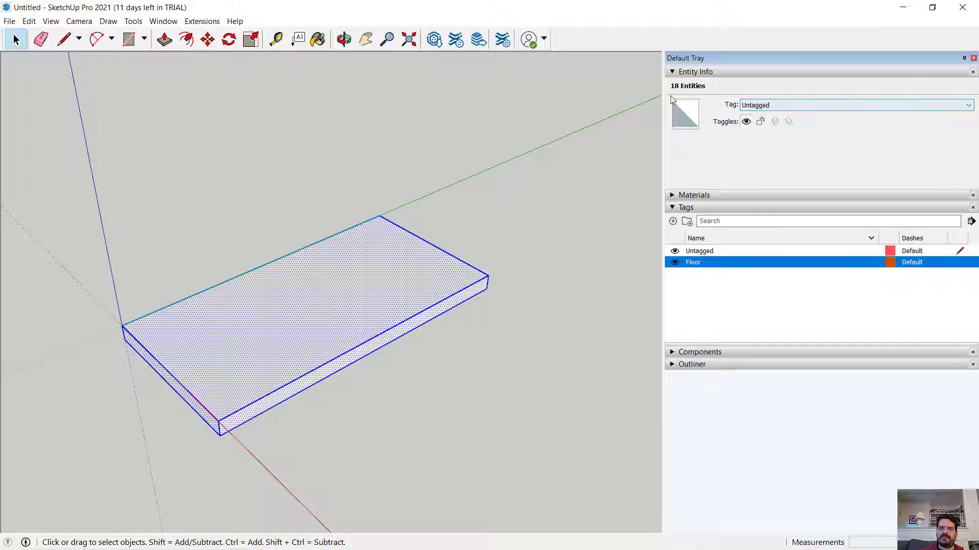
pyautogui.click(763, 106)
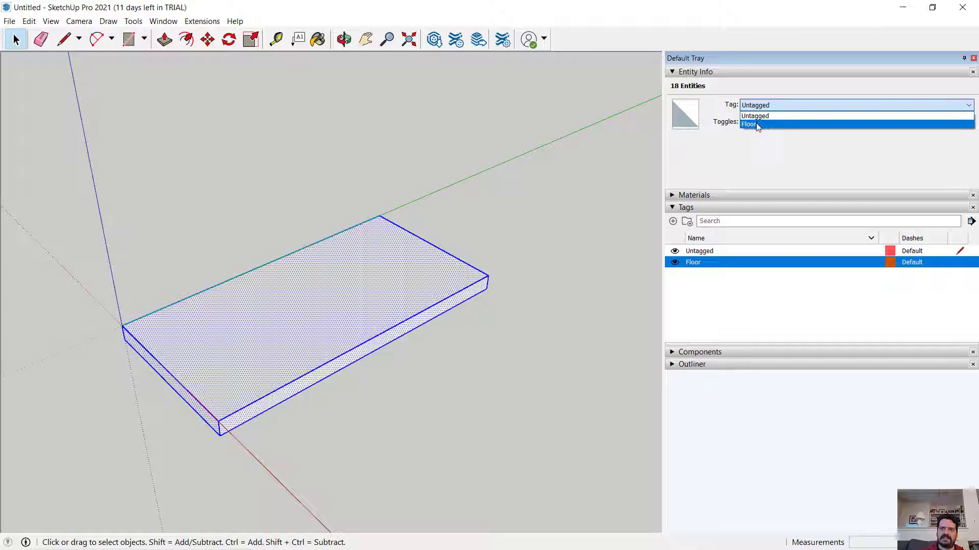
pyautogui.click(757, 122)
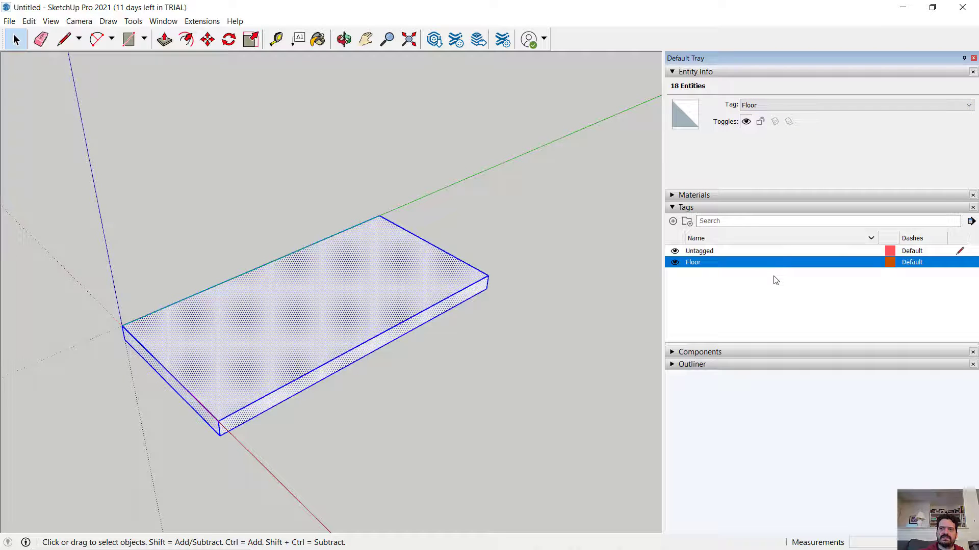
# Step: Toggle the Floor tag's visibility off and on to confirm the slab hides with it
pyautogui.click(674, 262)
pyautogui.click(675, 262)
pyautogui.click(675, 263)
pyautogui.click(675, 263)
pyautogui.click(675, 262)
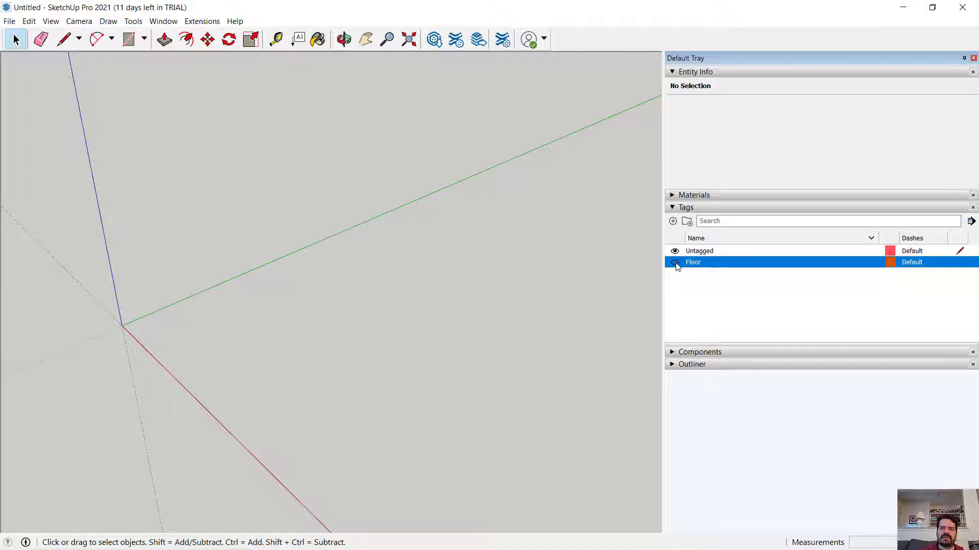
pyautogui.click(675, 262)
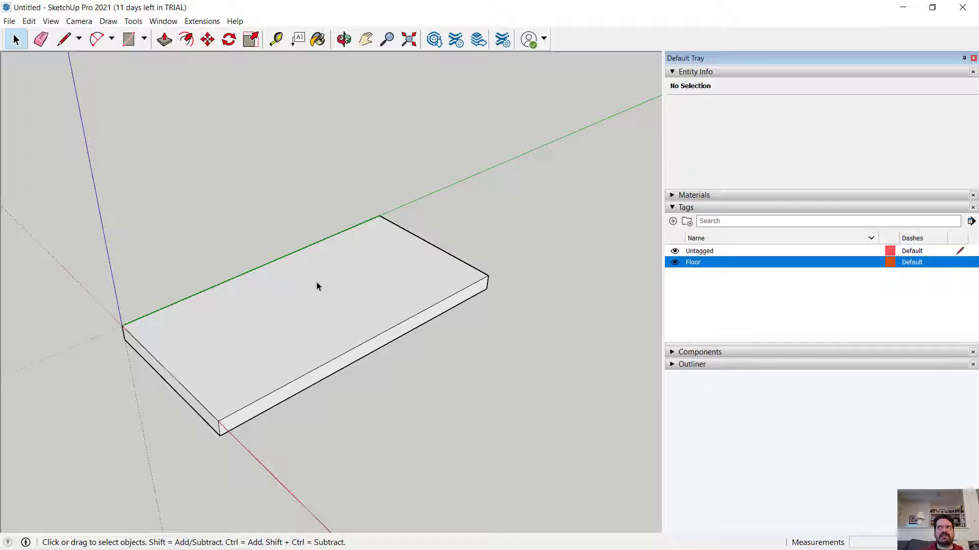
# Step: Make the whole slab a component with the definition name Floor
pyautogui.tripleClick(284, 323)
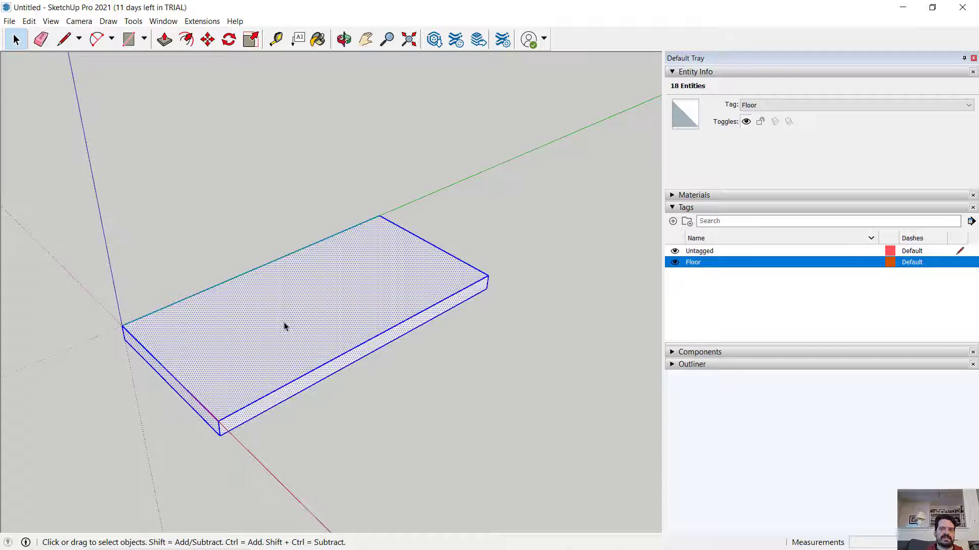
pyautogui.rightClick(312, 314)
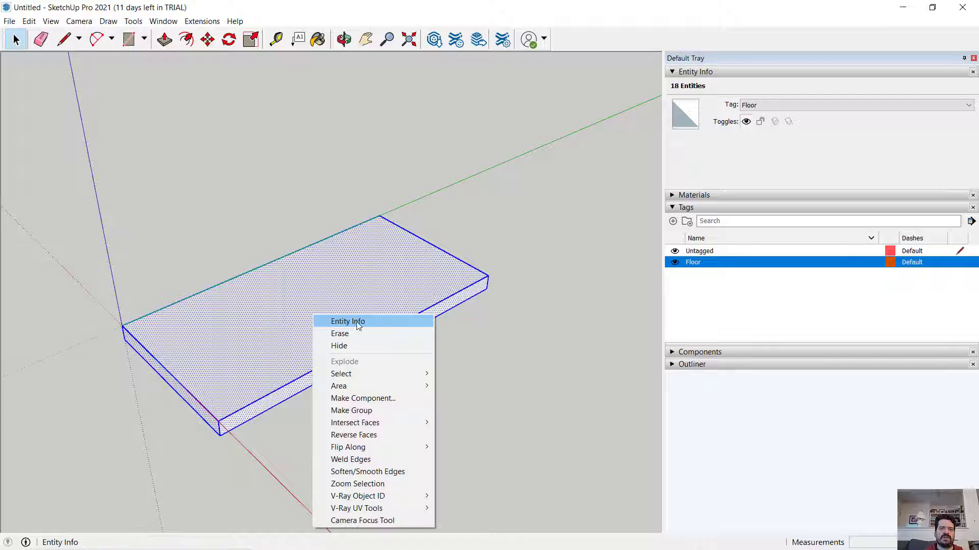
pyautogui.click(376, 400)
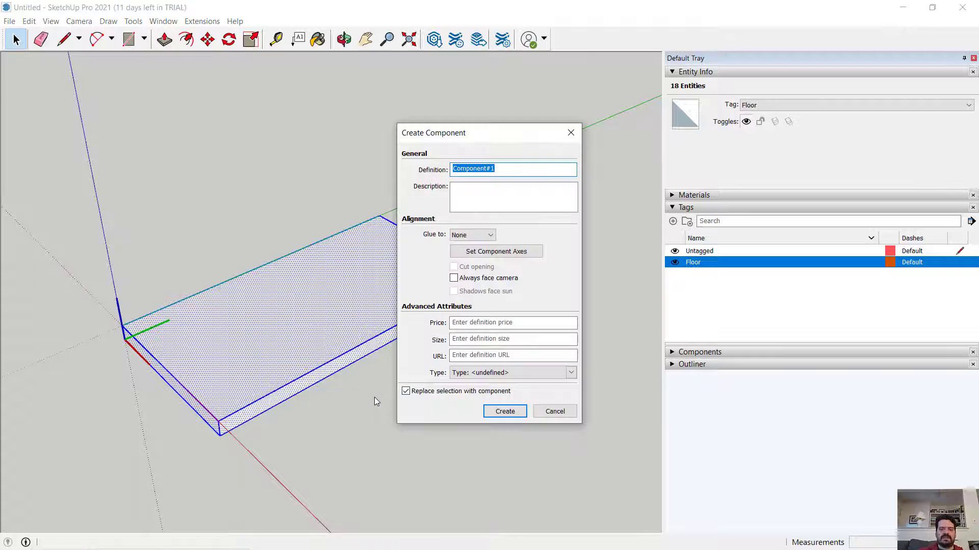
pyautogui.write('Floor')
pyautogui.press('Return')
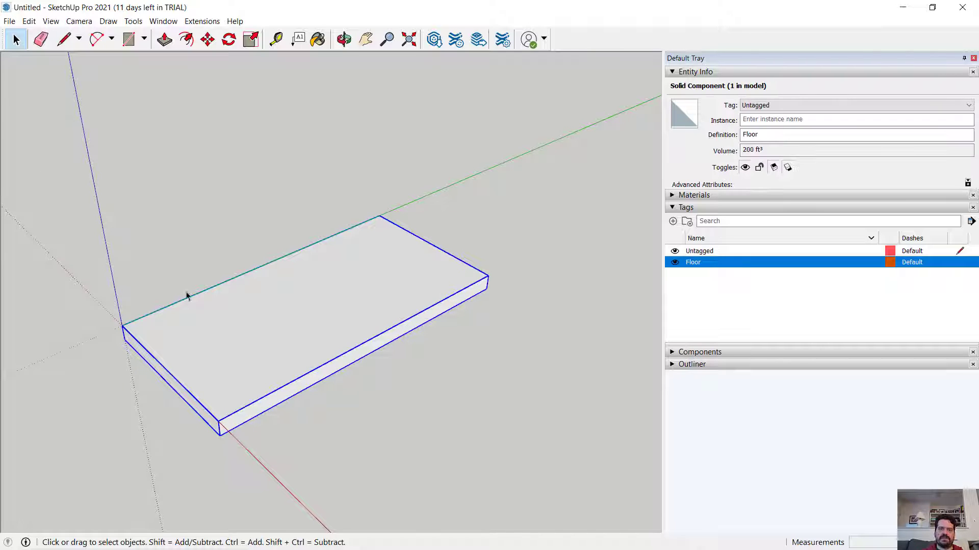
pyautogui.click(64, 40)
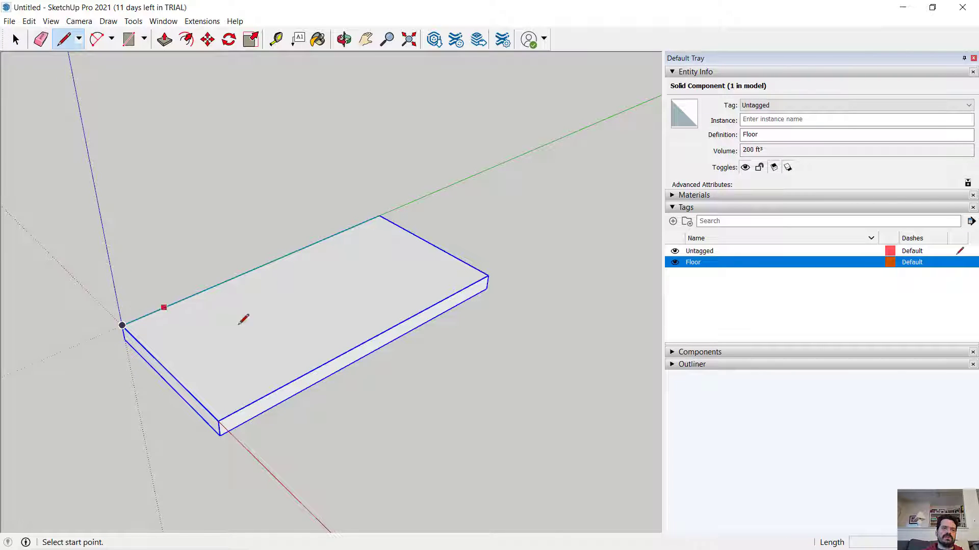
# Step: Redraw the floor's top edge with a line to create a separate top face
pyautogui.click(15, 39)
pyautogui.click(225, 199)
pyautogui.click(64, 39)
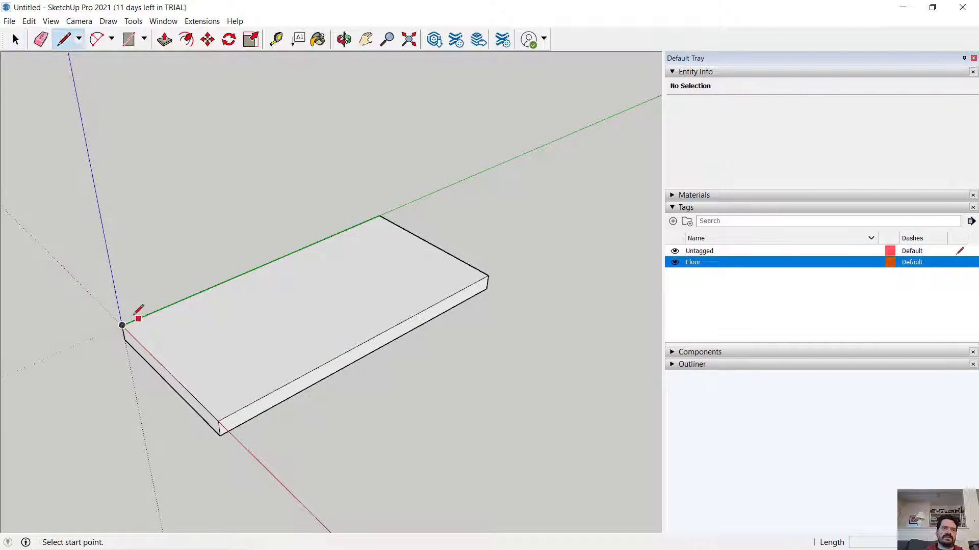
pyautogui.click(122, 325)
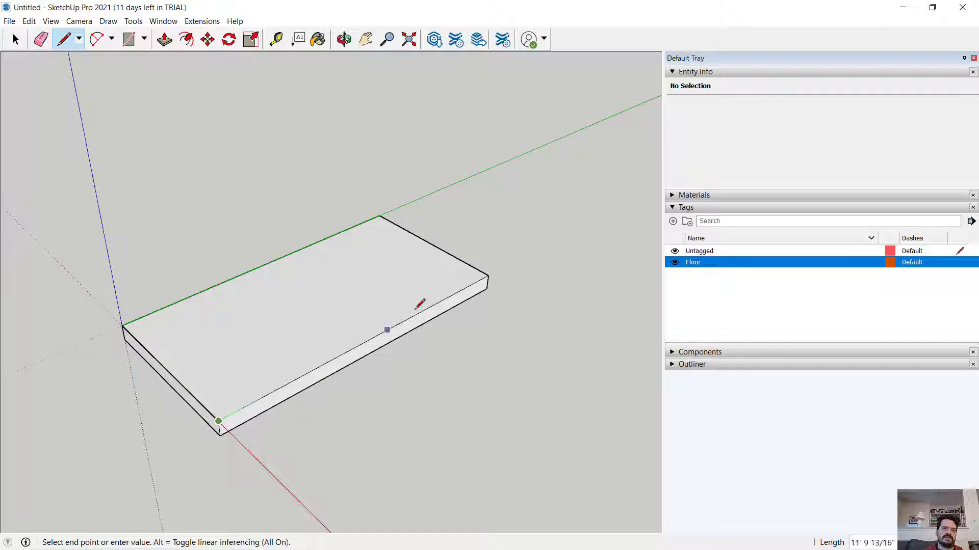
pyautogui.click(379, 215)
pyautogui.click(122, 326)
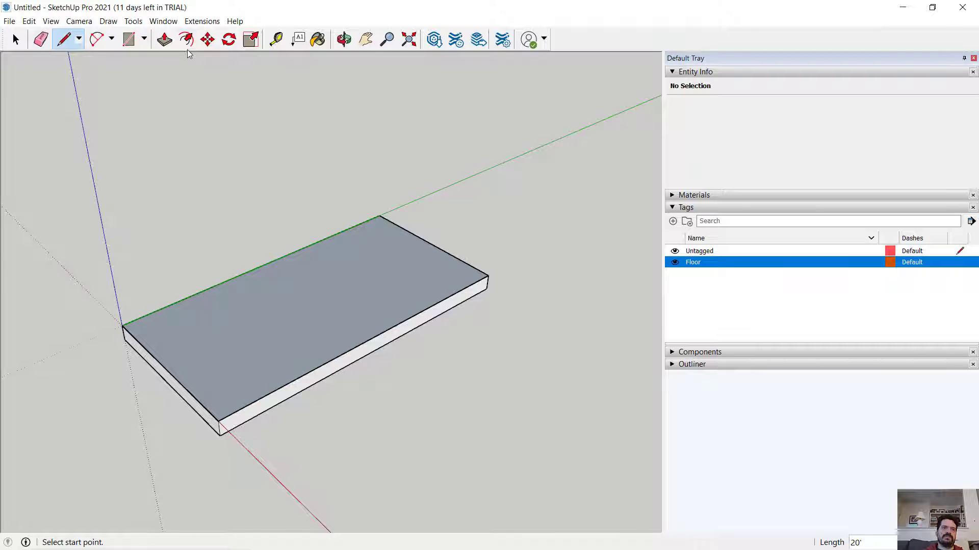
pyautogui.click(15, 40)
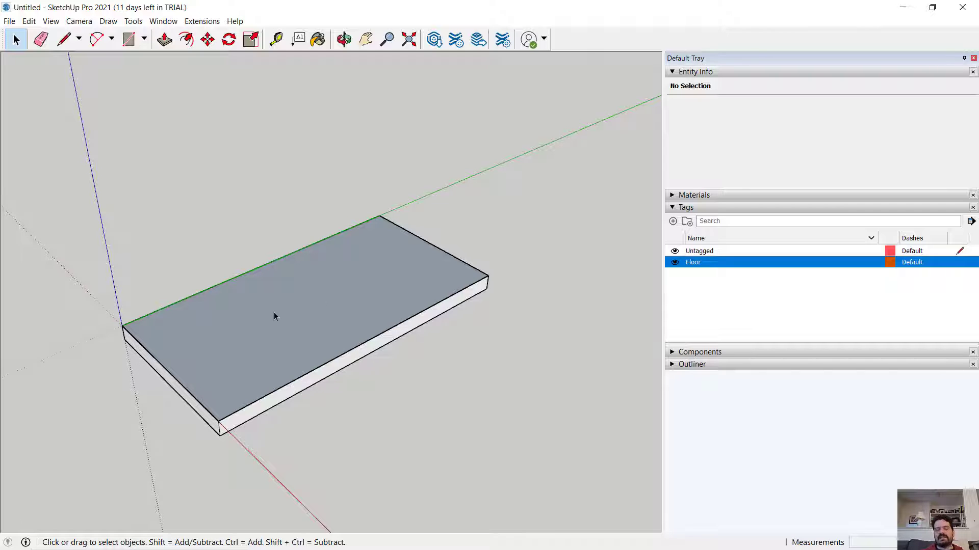
# Step: Hide the Floor tag, offset the new face 5" inward, and delete the inner face
pyautogui.click(676, 263)
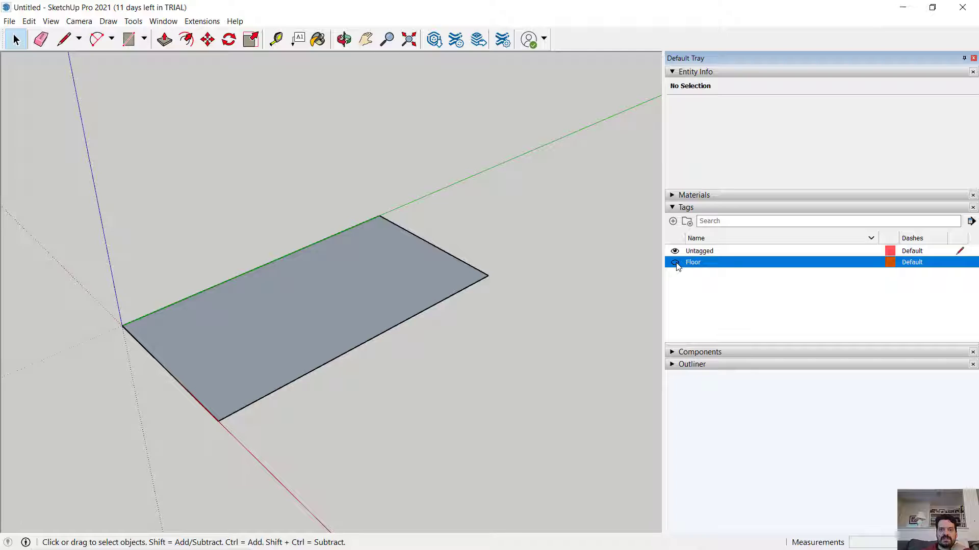
pyautogui.click(676, 263)
pyautogui.click(676, 262)
pyautogui.click(187, 39)
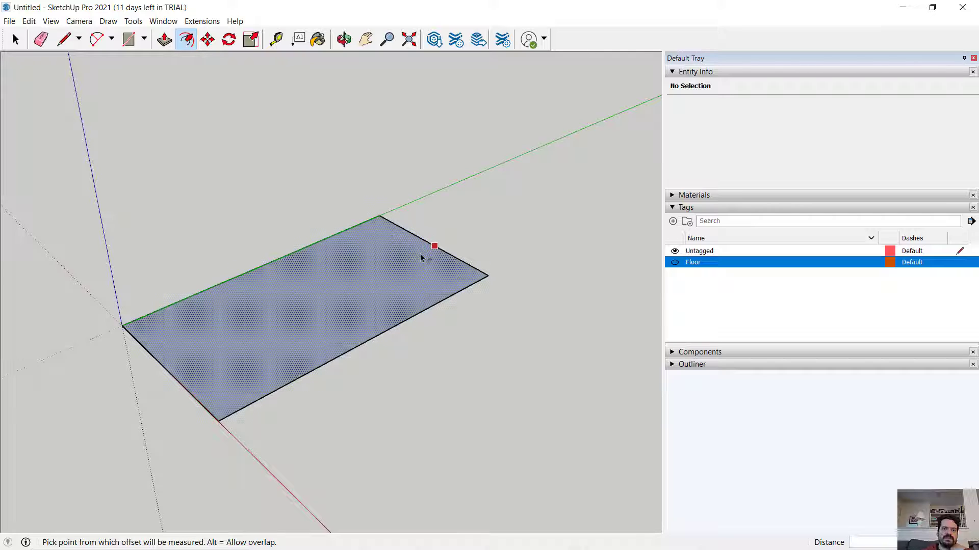
pyautogui.click(433, 247)
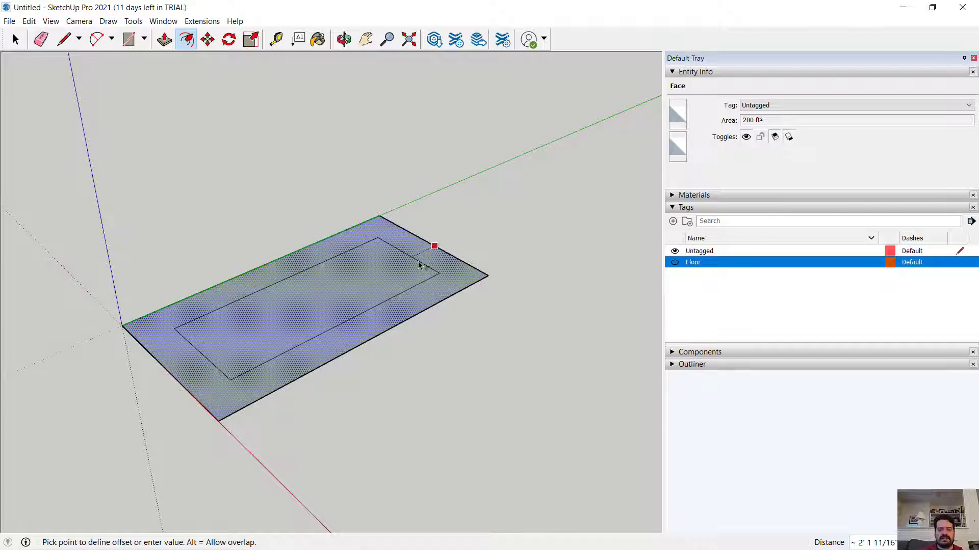
pyautogui.press('Return')
pyautogui.press('space')
pyautogui.click(281, 335)
pyautogui.scroll(1, 280, 336)
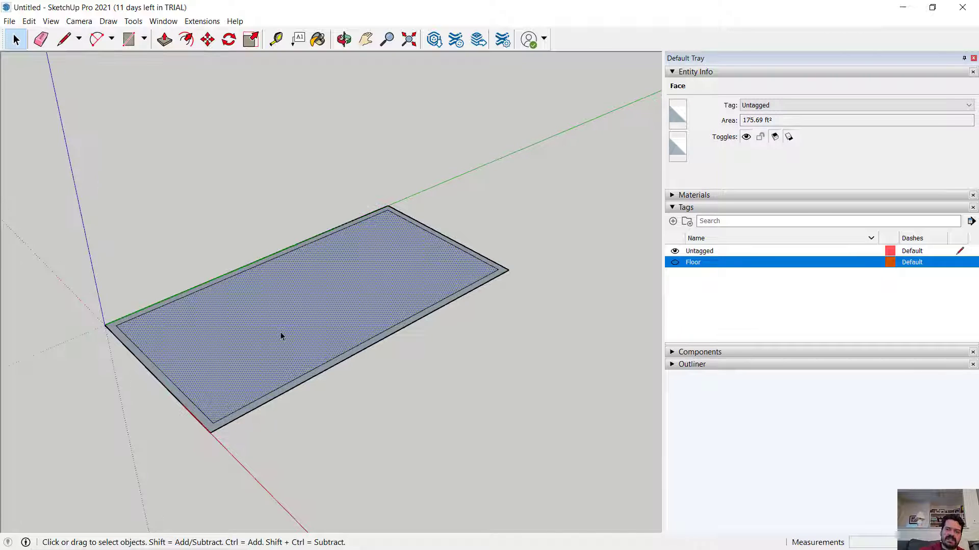
pyautogui.press('Delete')
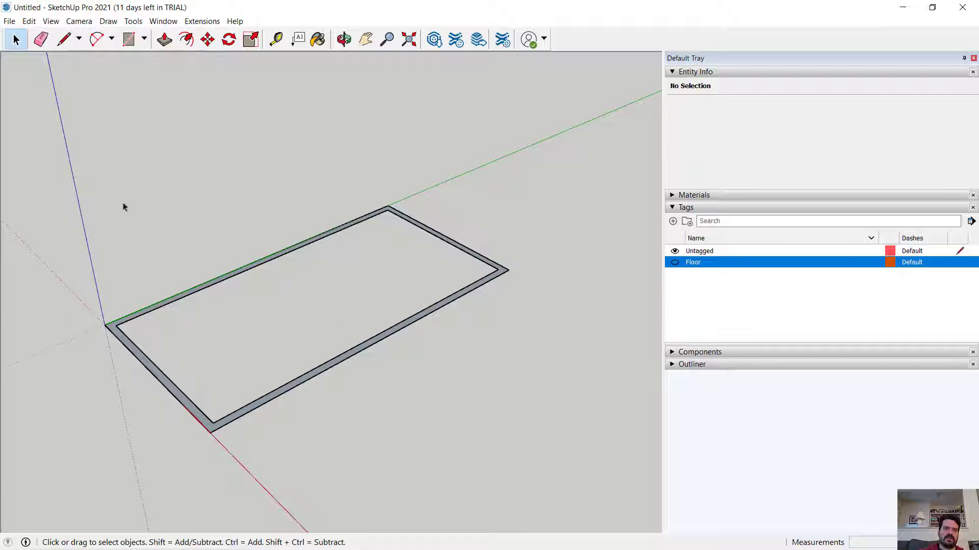
# Step: Push/Pull the 5" border up 8' into walls and orbit to view the enclosure
pyautogui.click(164, 39)
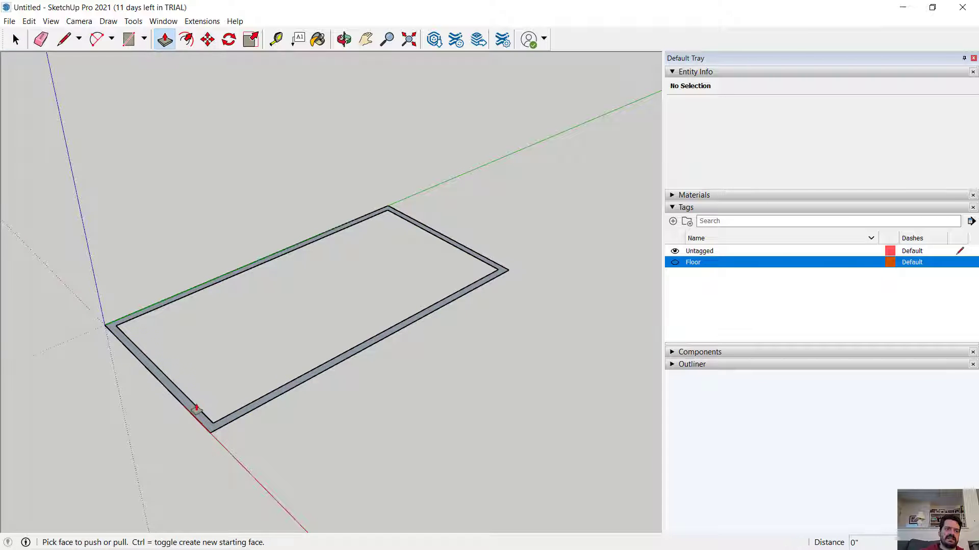
pyautogui.scroll(2, 196, 414)
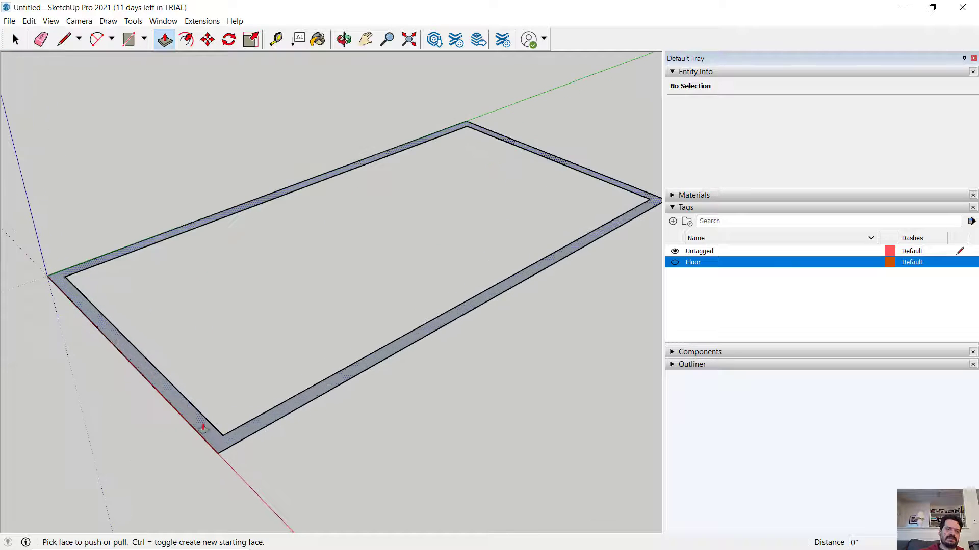
pyautogui.moveTo(210, 431); pyautogui.dragTo(208, 268)
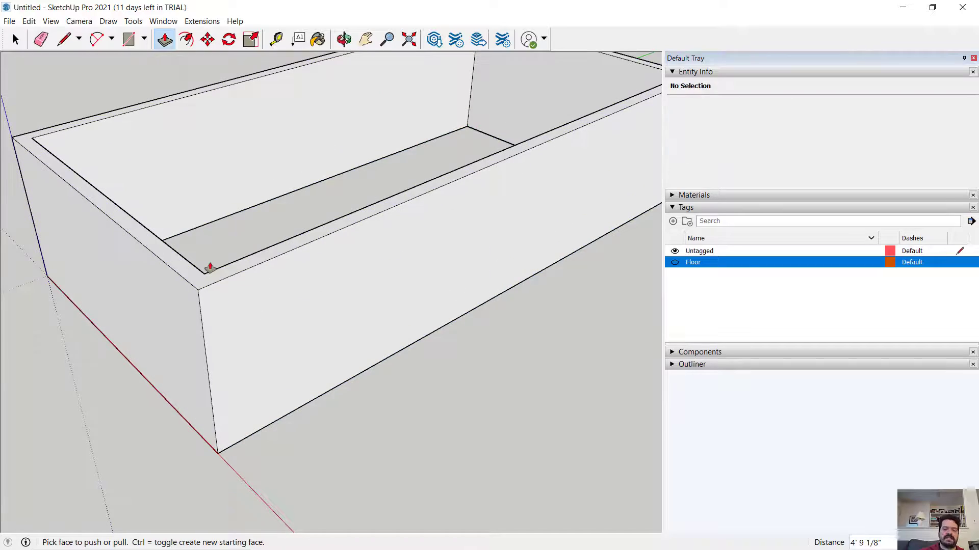
pyautogui.scroll(3, 209, 268)
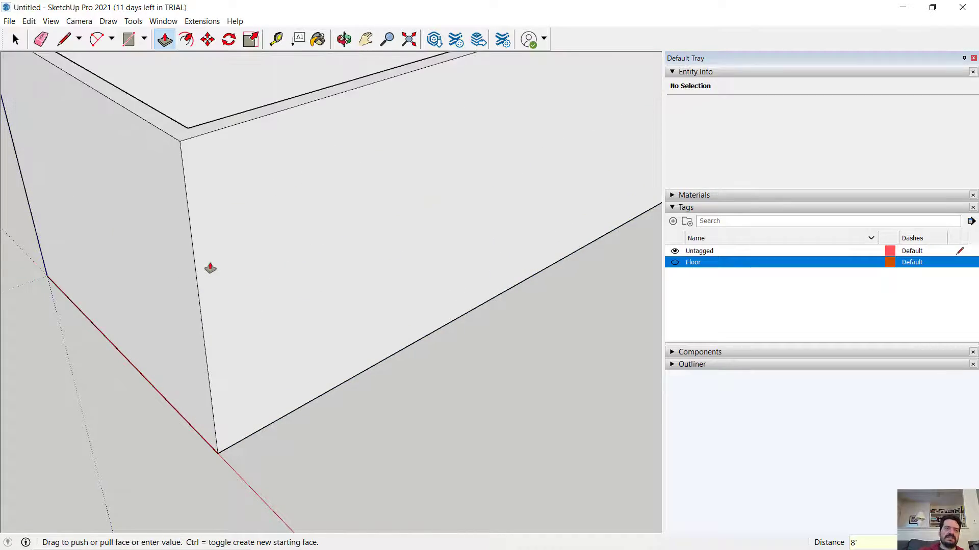
pyautogui.scroll(-3, 241, 308)
pyautogui.moveTo(241, 308); pyautogui.dragTo(297, 339, button='middle')
pyautogui.scroll(-3, 298, 339)
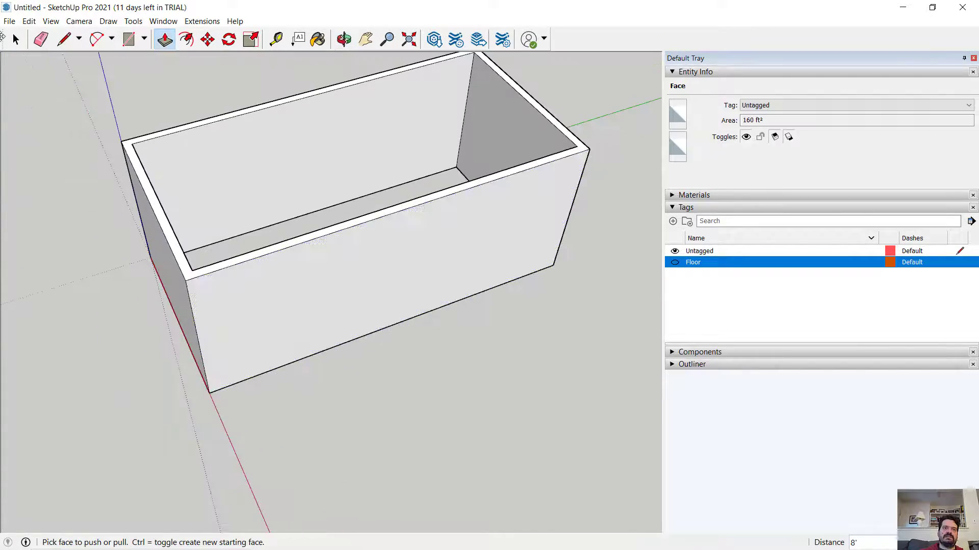
pyautogui.click(15, 39)
pyautogui.moveTo(153, 153); pyautogui.dragTo(62, 164, button='middle')
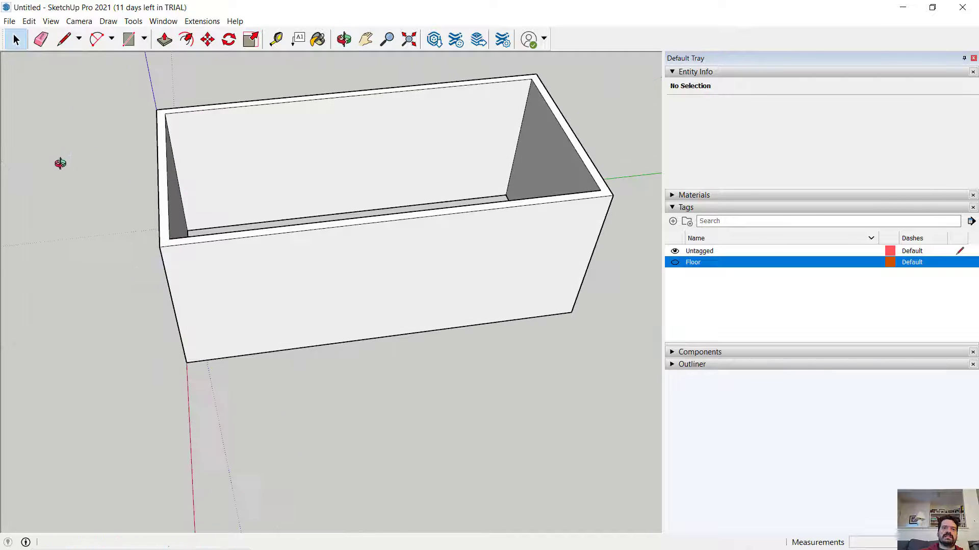
# Step: Place guides 5' from the front wall's left edge, 4' beyond that, and 7' up from the bottom
pyautogui.click(277, 41)
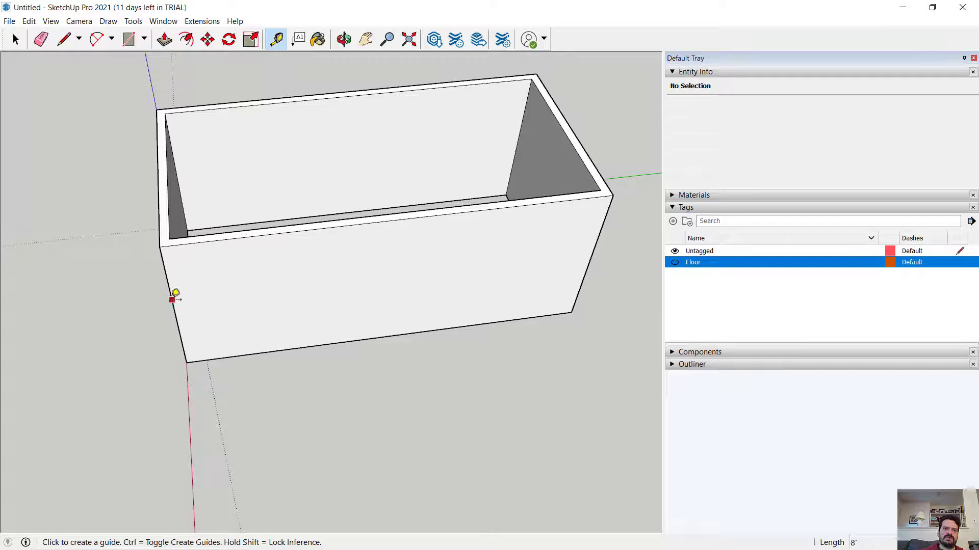
pyautogui.moveTo(172, 295); pyautogui.dragTo(96, 214, button='middle')
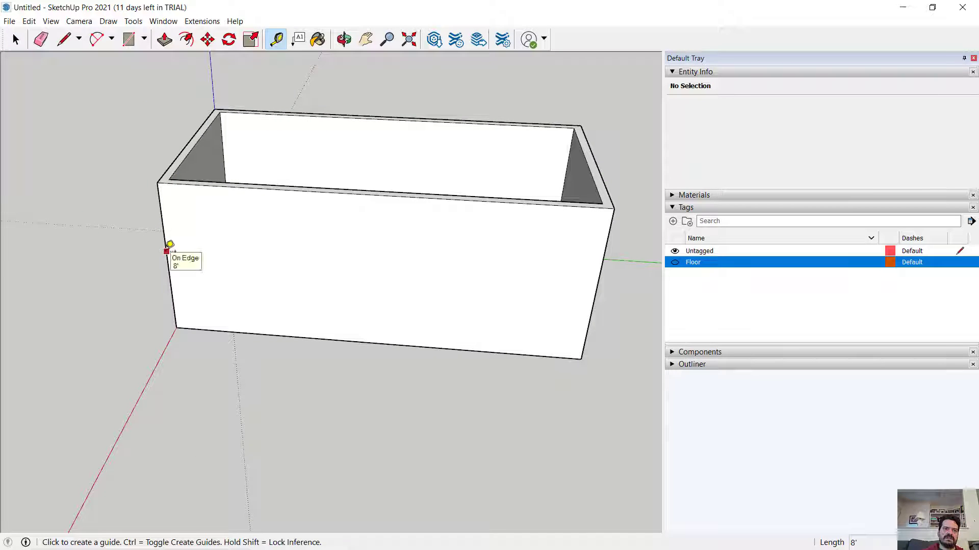
pyautogui.click(167, 251)
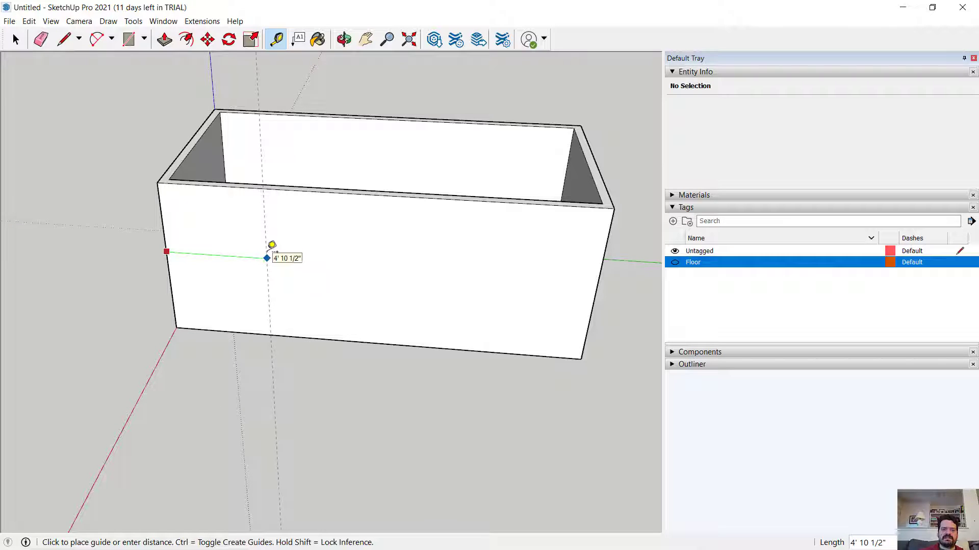
pyautogui.write("5'")
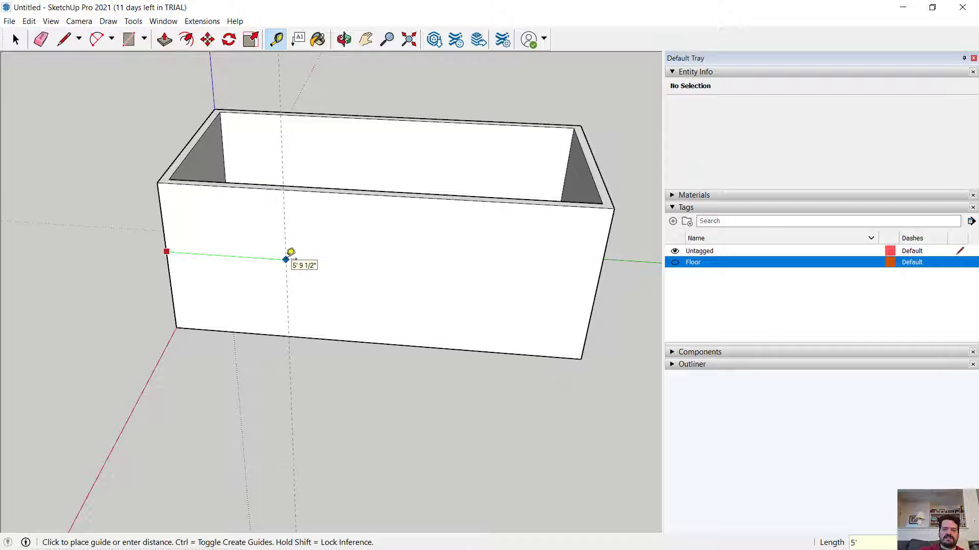
pyautogui.press('Return')
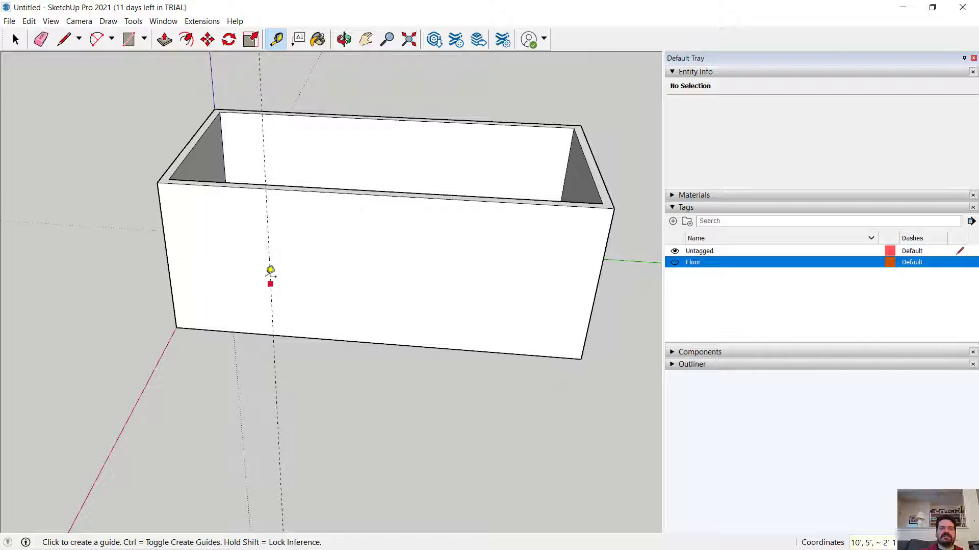
pyautogui.click(270, 268)
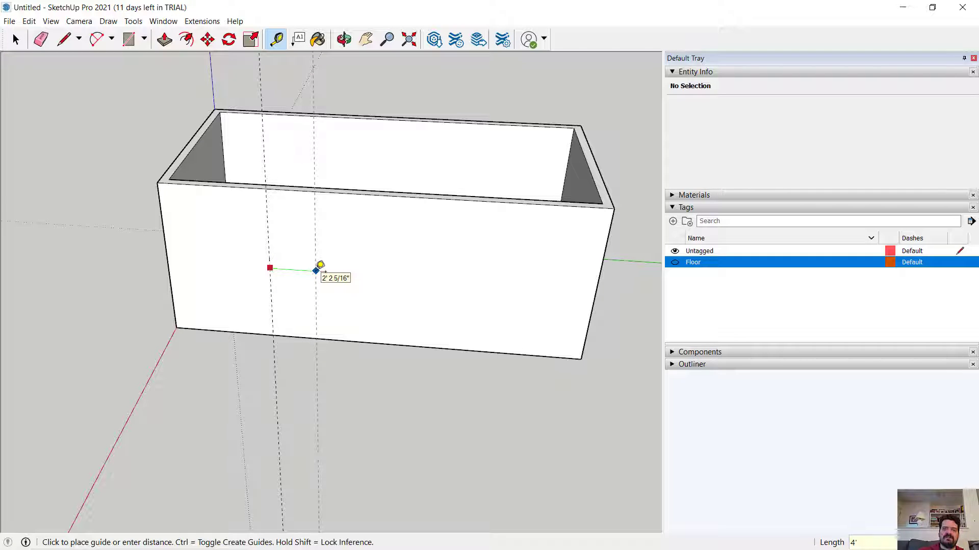
pyautogui.write("4'")
pyautogui.press('Return')
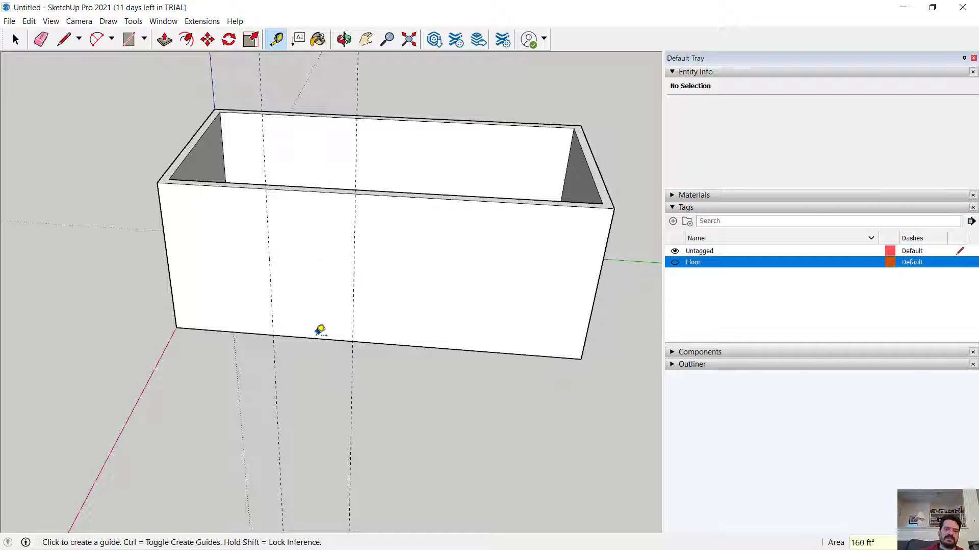
pyautogui.click(316, 338)
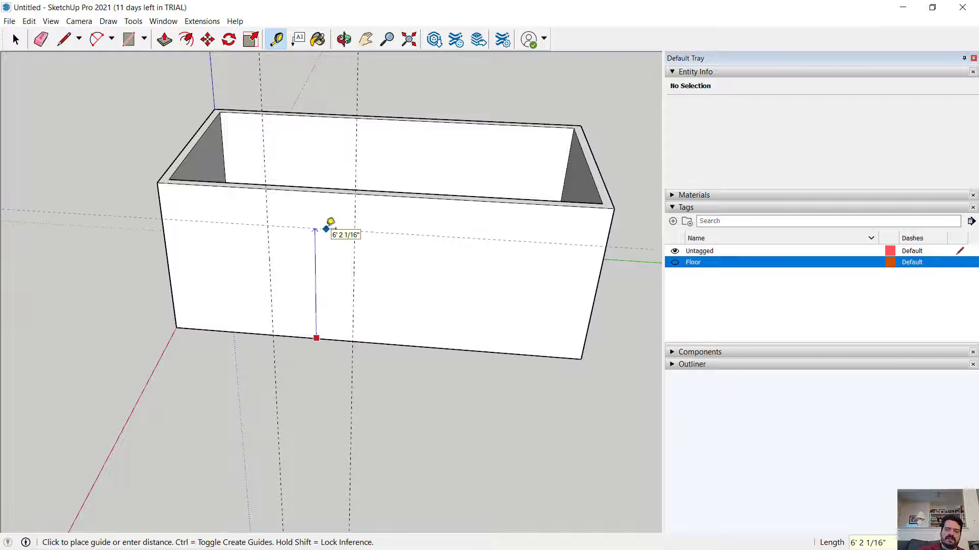
pyautogui.write("7'")
pyautogui.press('Return')
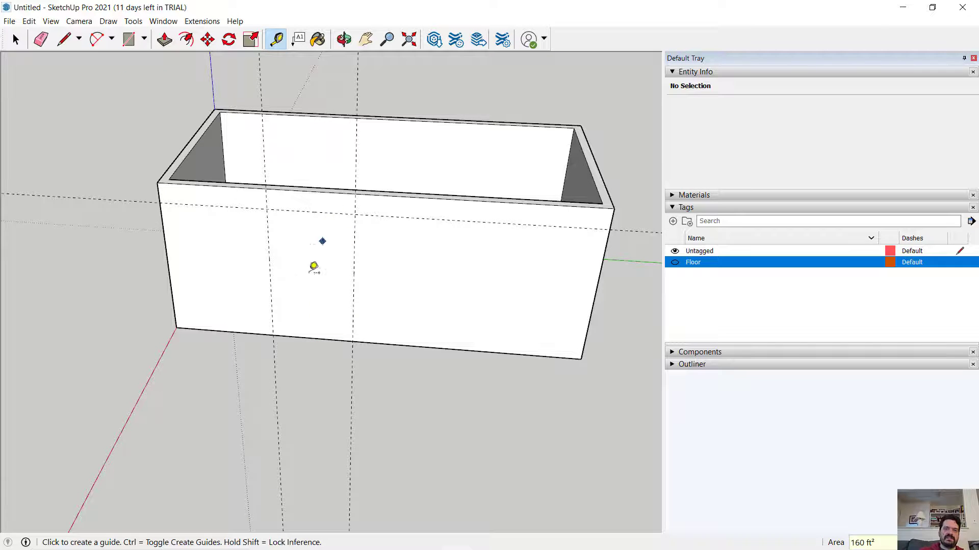
pyautogui.moveTo(310, 264); pyautogui.dragTo(319, 183, button='middle')
pyautogui.moveTo(360, 230); pyautogui.dragTo(346, 244, button='middle')
# Step: Draw the 4' by 7' doorway outline on the front wall along the guides
pyautogui.click(64, 44)
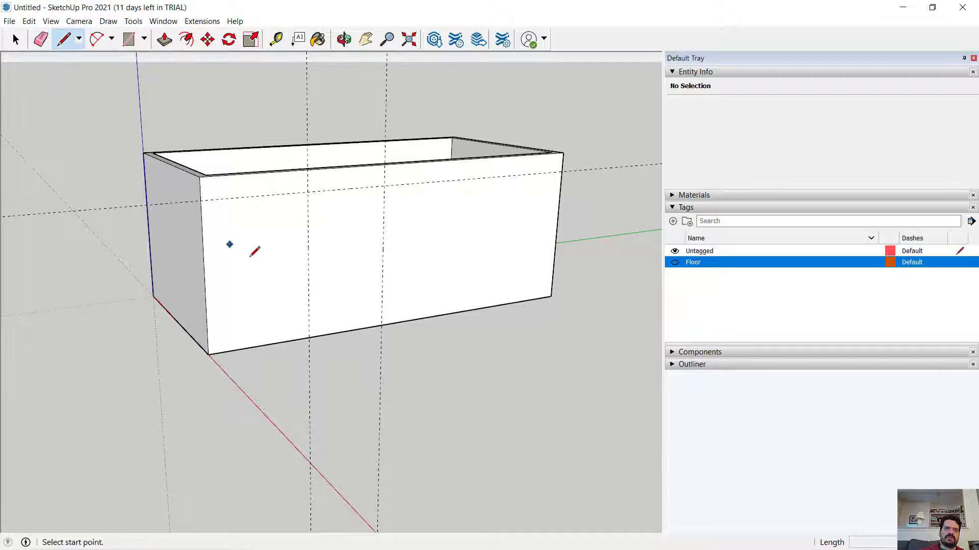
pyautogui.click(309, 337)
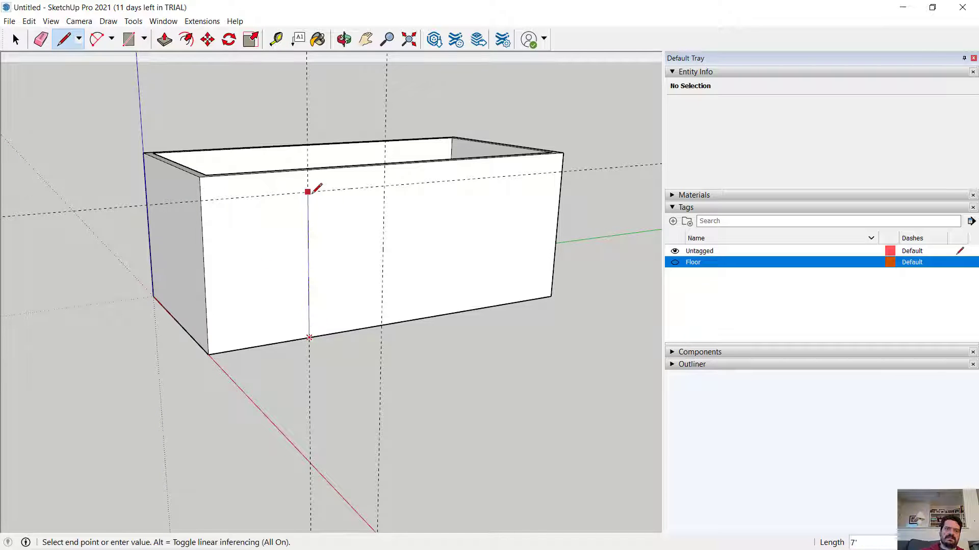
pyautogui.click(308, 192)
pyautogui.click(385, 186)
pyautogui.click(381, 325)
pyautogui.click(14, 40)
pyautogui.moveTo(342, 259); pyautogui.dragTo(352, 261, button='middle')
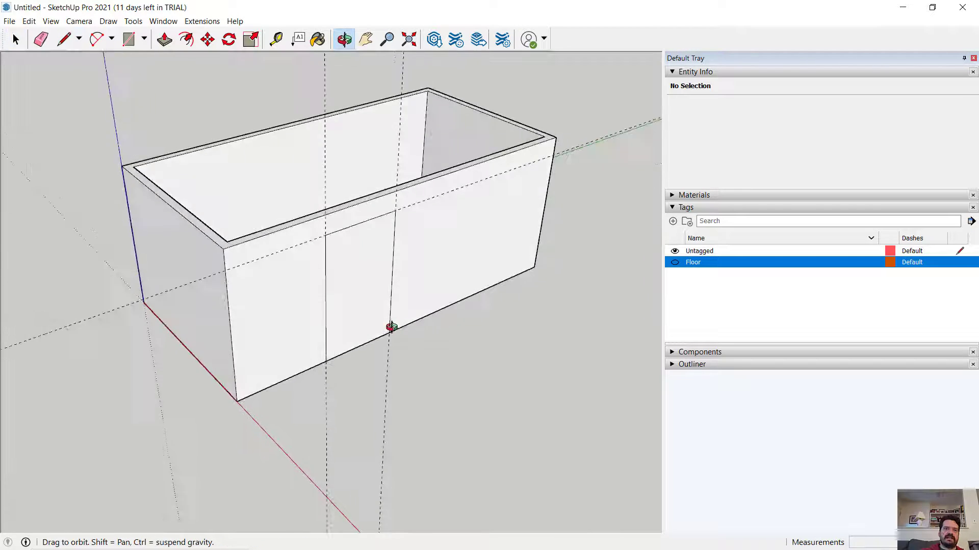
pyautogui.scroll(5, 309, 280)
pyautogui.moveTo(309, 279); pyautogui.dragTo(297, 140, button='middle')
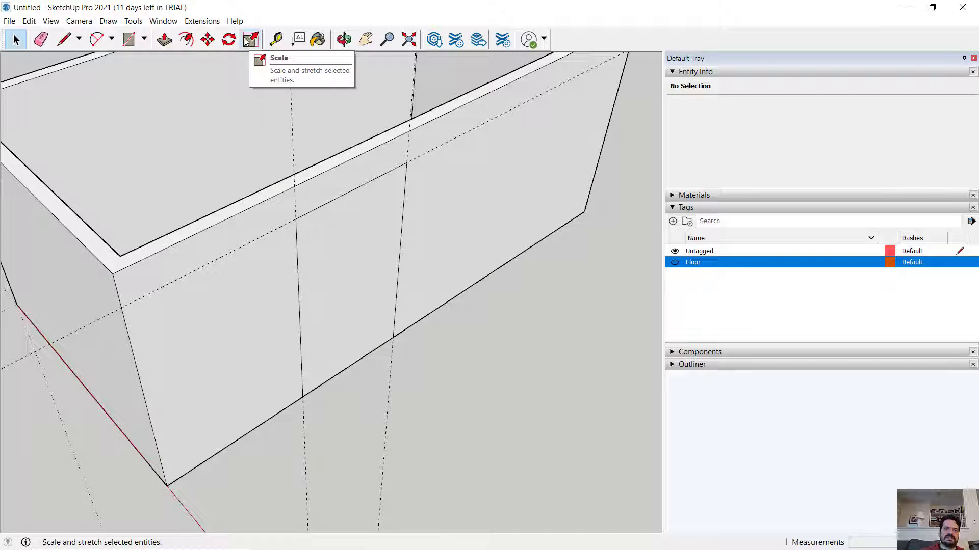
# Step: Push the door panel through the 5" front wall to open the doorway
pyautogui.click(164, 39)
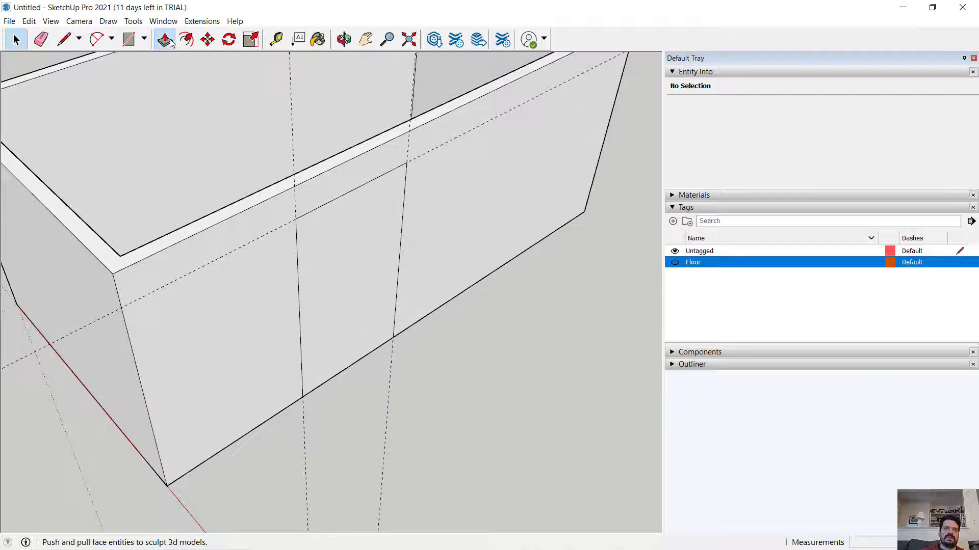
pyautogui.click(380, 251)
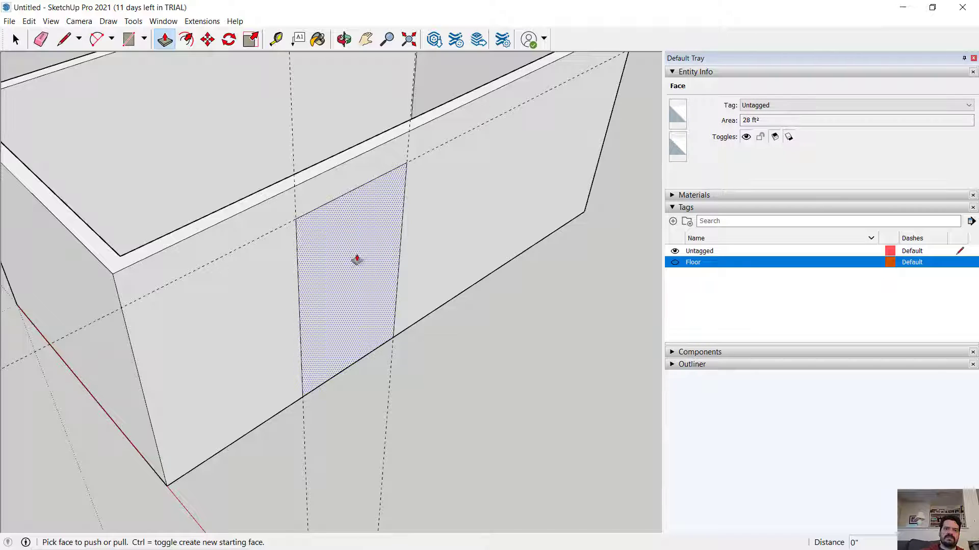
pyautogui.moveTo(371, 287); pyautogui.dragTo(127, 253)
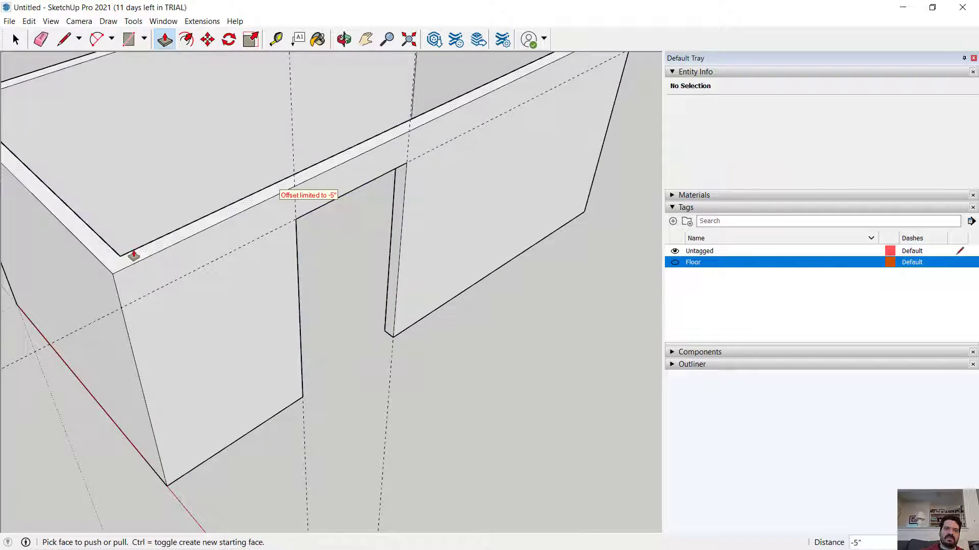
pyautogui.moveTo(131, 253); pyautogui.dragTo(396, 269, button='middle')
# Step: Delete the doorway guide lines and window-select the entire room
pyautogui.press('space')
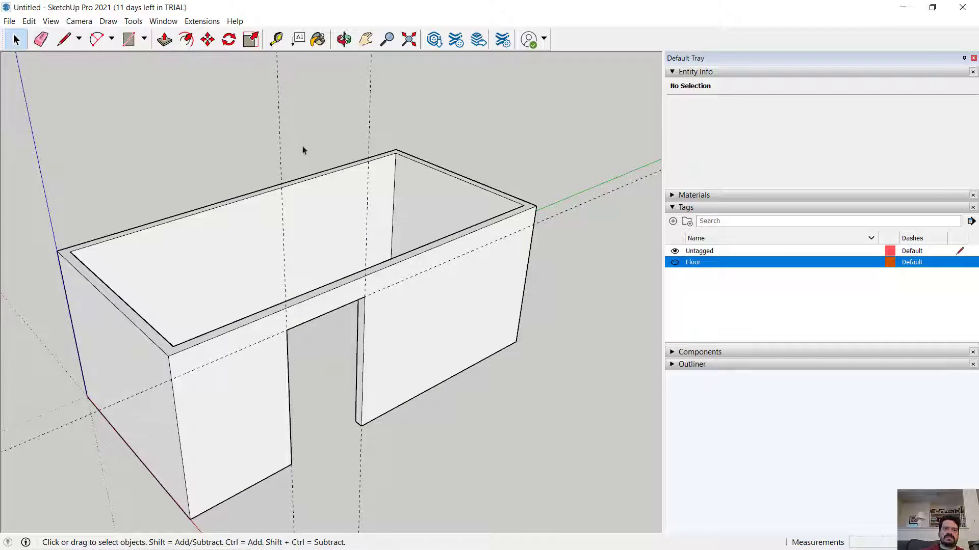
pyautogui.click(282, 155)
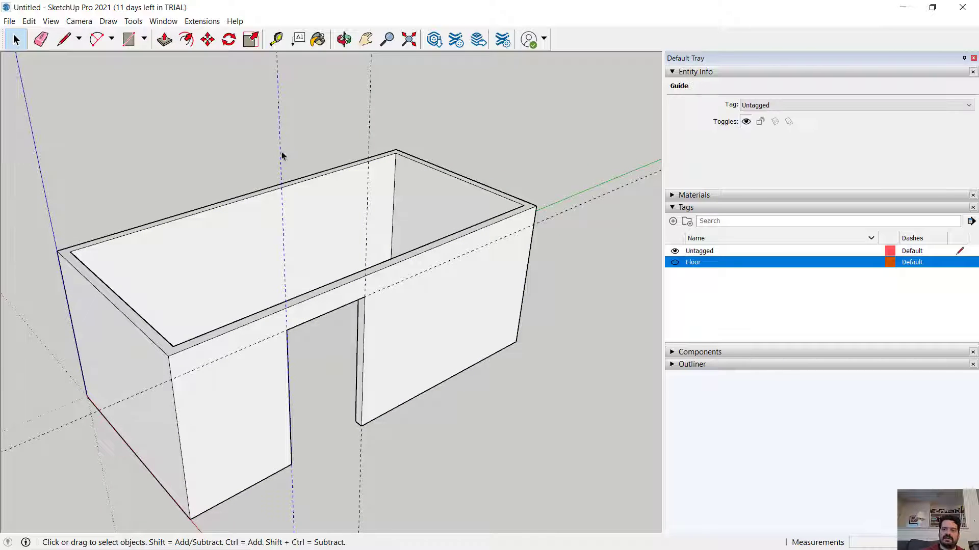
pyautogui.click(363, 140)
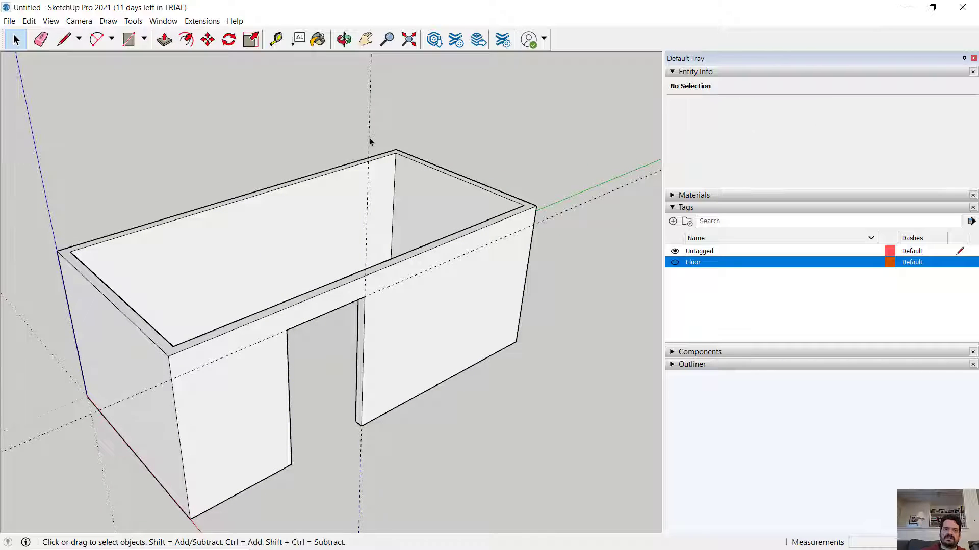
pyautogui.click(573, 208)
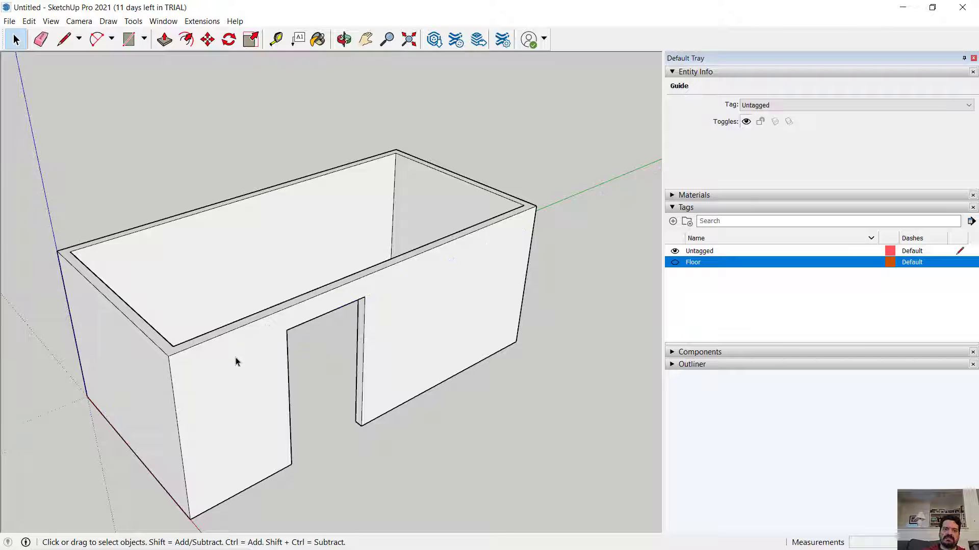
pyautogui.press('Delete')
pyautogui.scroll(-3, 236, 360)
pyautogui.moveTo(70, 154); pyautogui.dragTo(518, 487)
# Step: Add two new tags in the Tags panel, naming the second one 'wALL'
pyautogui.click(674, 222)
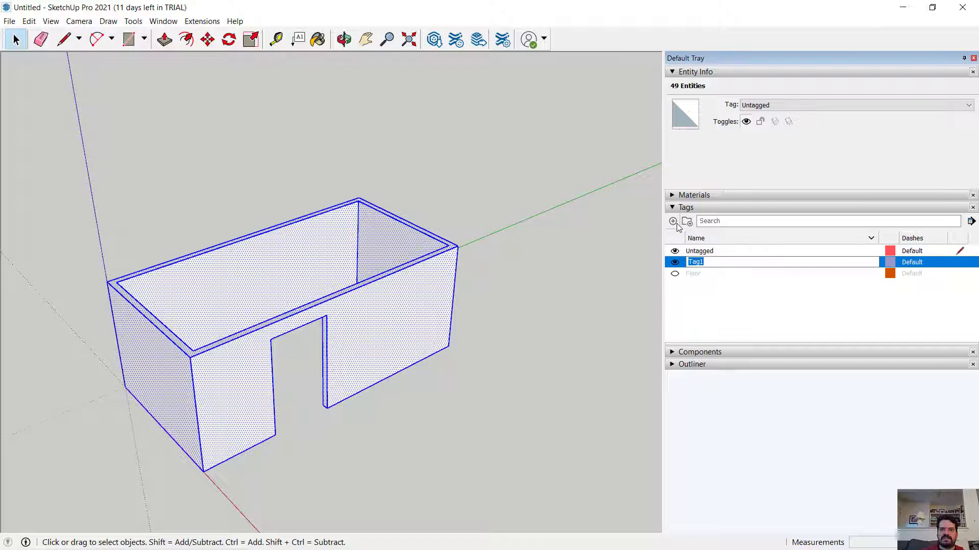
pyautogui.press('Return')
pyautogui.click(674, 222)
pyautogui.write('wALL')
pyautogui.press('Return')
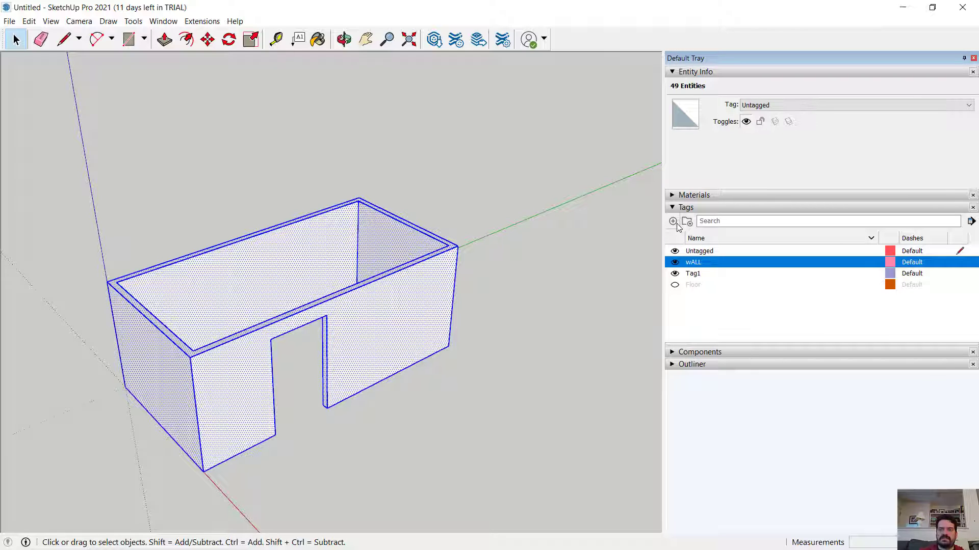
# Step: Rename the tag to 'Wall' and assign the selected room geometry to the Wall tag
pyautogui.doubleClick(697, 262)
pyautogui.doubleClick(693, 262)
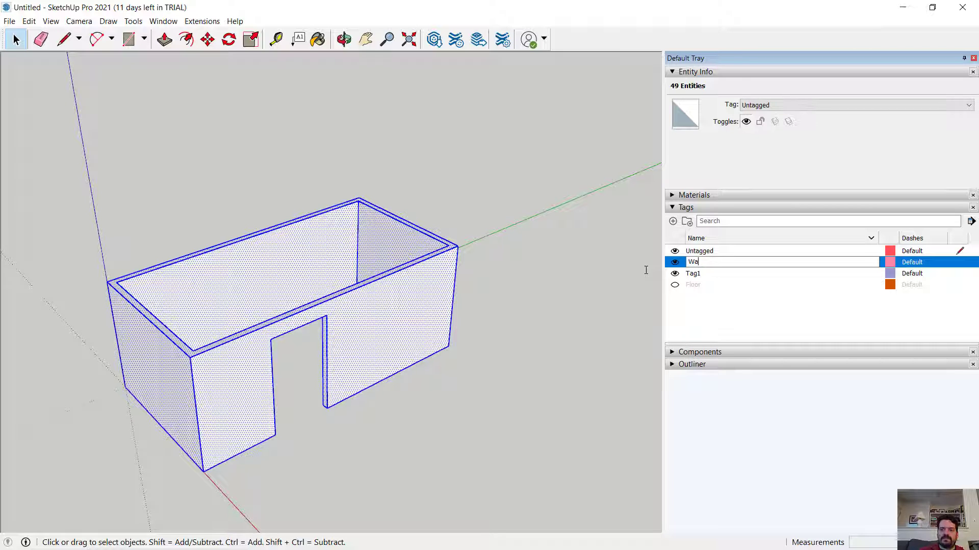
pyautogui.write('Wall')
pyautogui.press('Return')
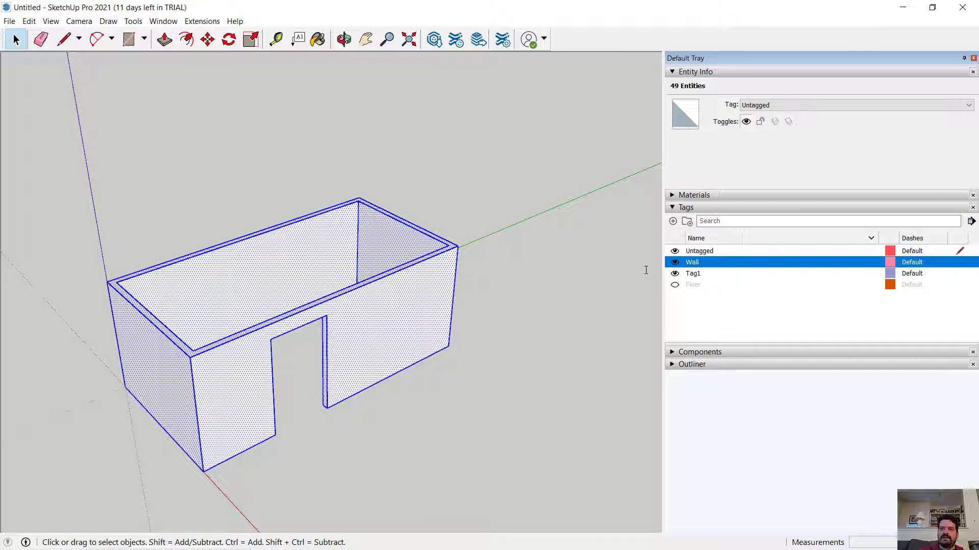
pyautogui.click(770, 105)
pyautogui.click(767, 141)
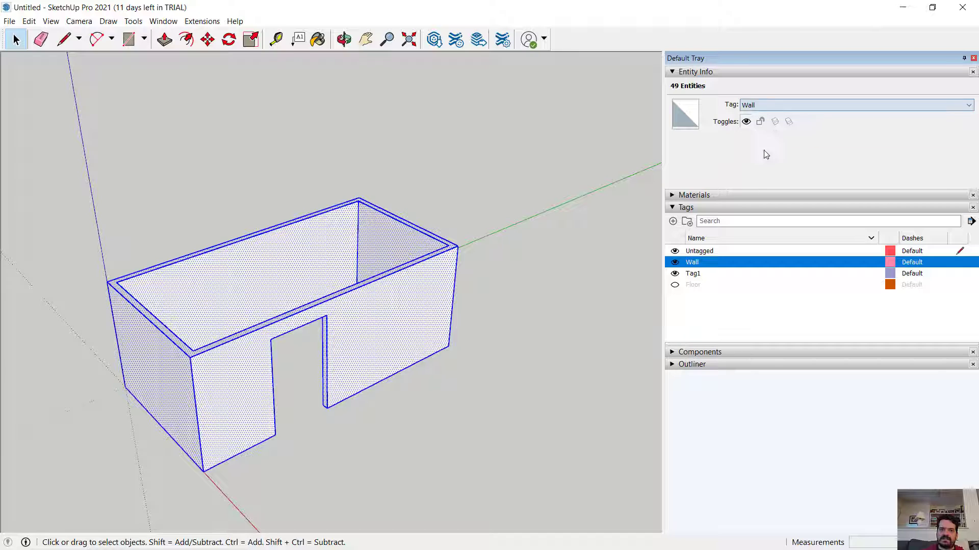
# Step: Make the selected room a component with the definition name 'Wall'
pyautogui.rightClick(411, 275)
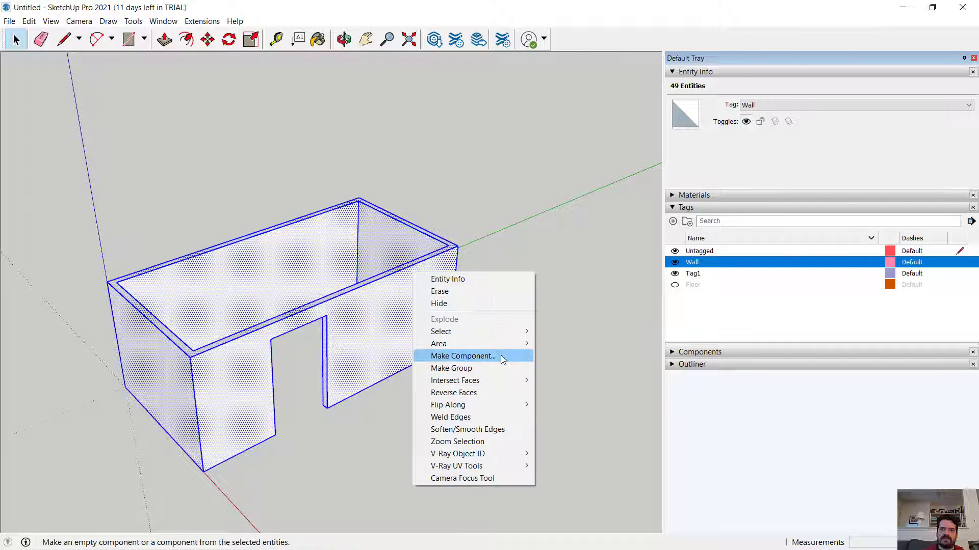
pyautogui.click(462, 356)
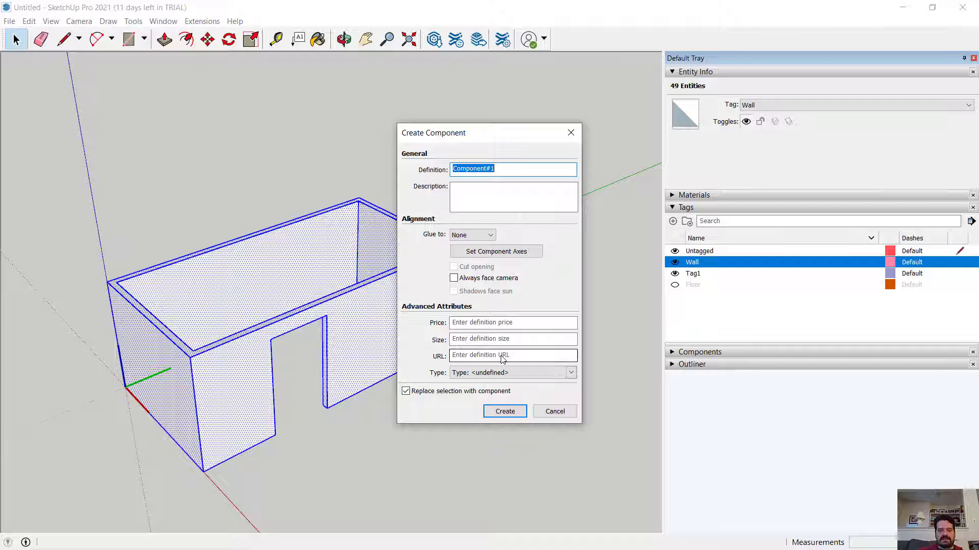
pyautogui.write('Wall')
pyautogui.press('Return')
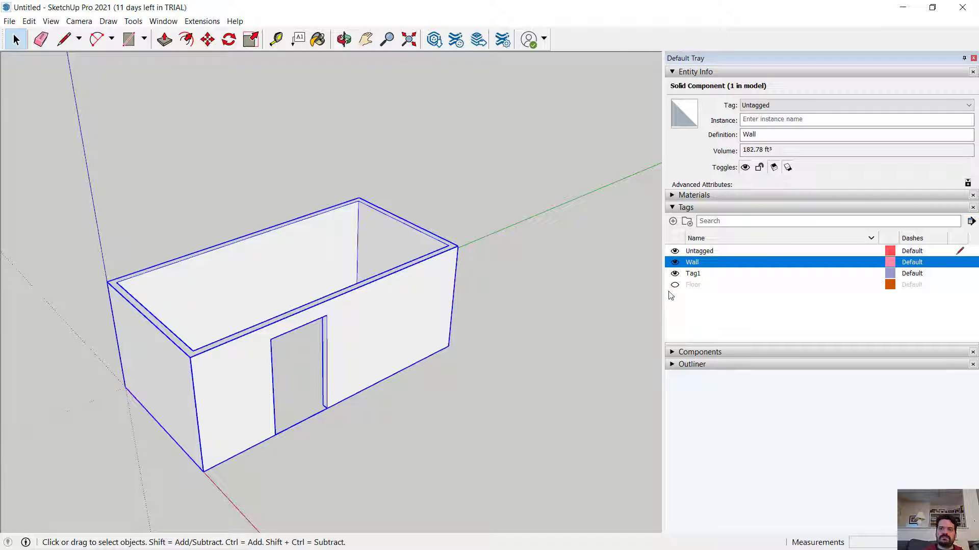
# Step: Show the Floor tag's slab and make Wall the current tag
pyautogui.click(673, 286)
pyautogui.moveTo(300, 356); pyautogui.dragTo(357, 418, button='middle')
pyautogui.click(674, 264)
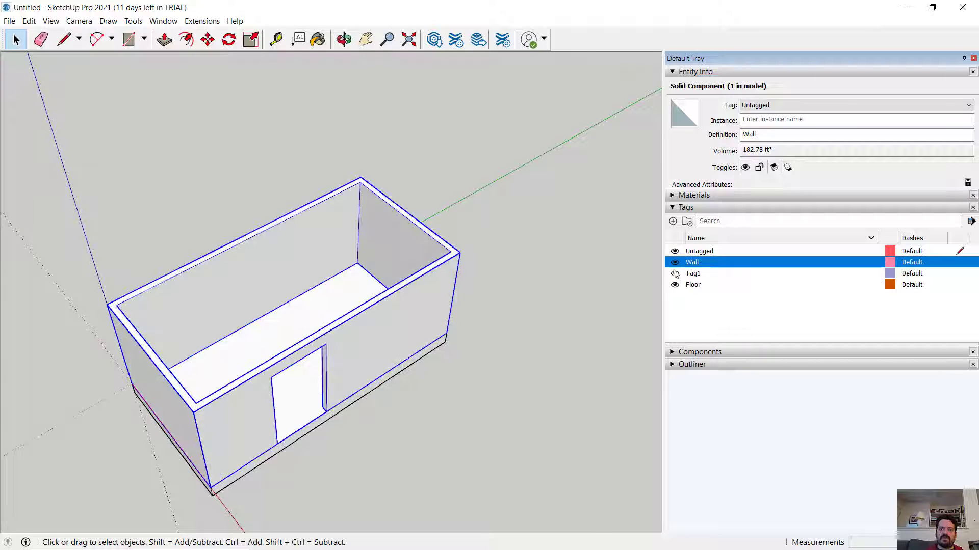
# Step: Toggle the floor slab off and on, and set Wall as the current tag
pyautogui.click(675, 286)
pyautogui.click(675, 262)
pyautogui.click(675, 284)
# Step: Add a new tag named Ceiling and make it the current tag for new geometry
pyautogui.click(673, 221)
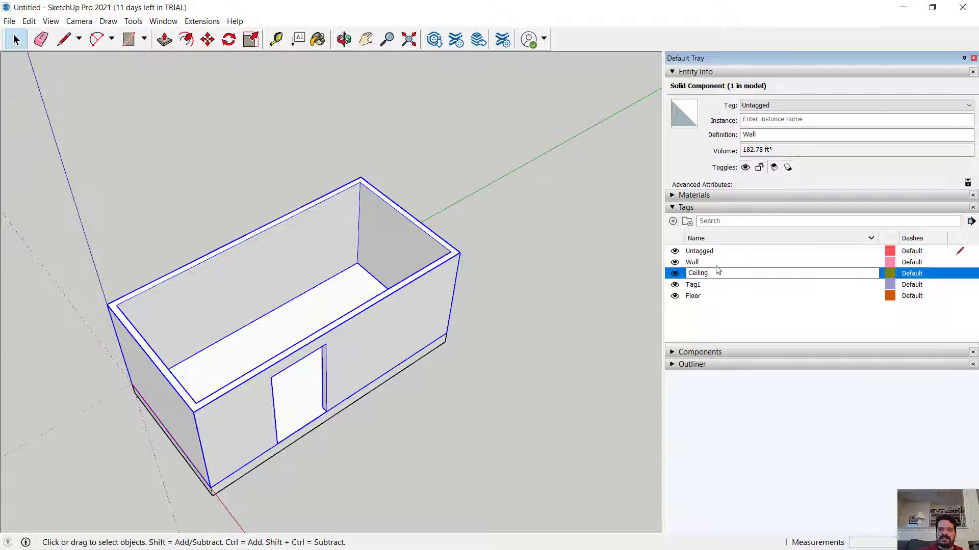
pyautogui.press('Return')
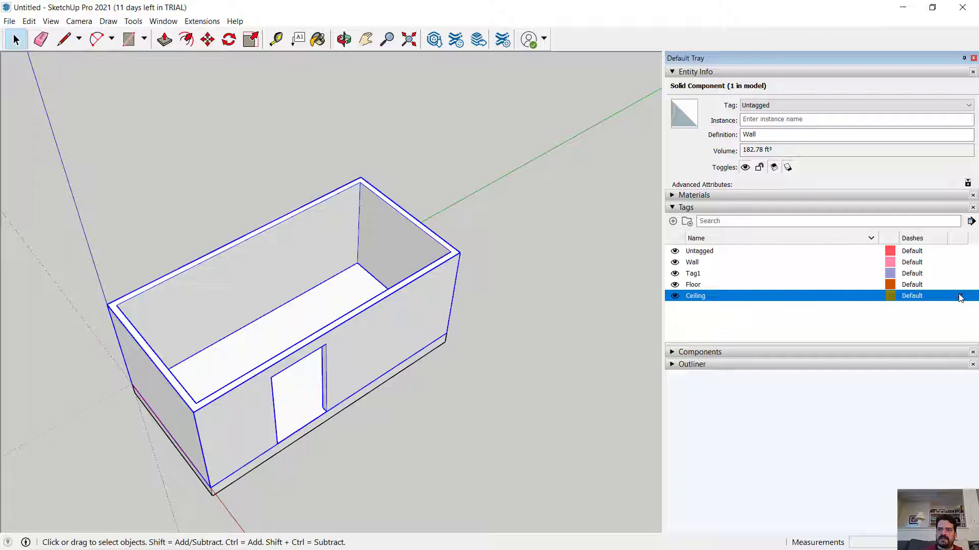
pyautogui.click(958, 251)
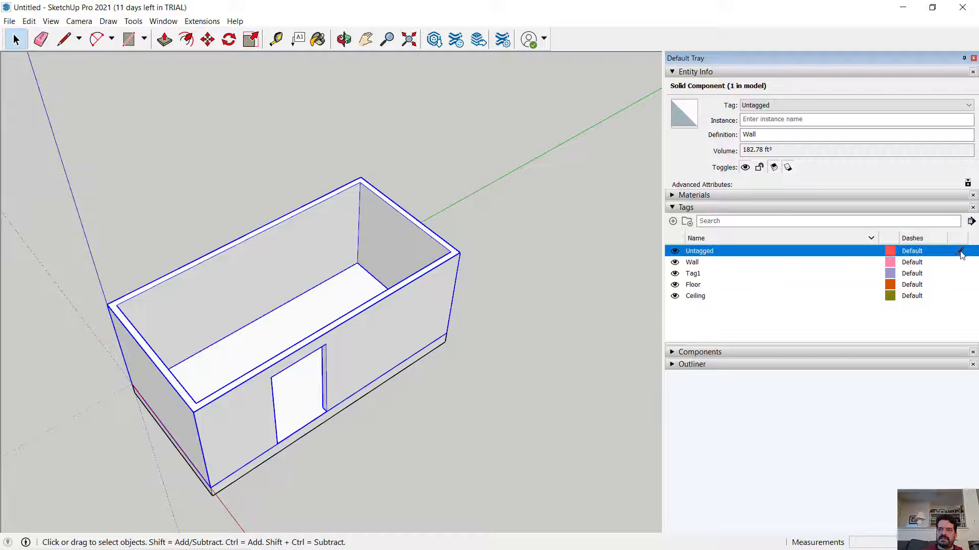
pyautogui.click(959, 297)
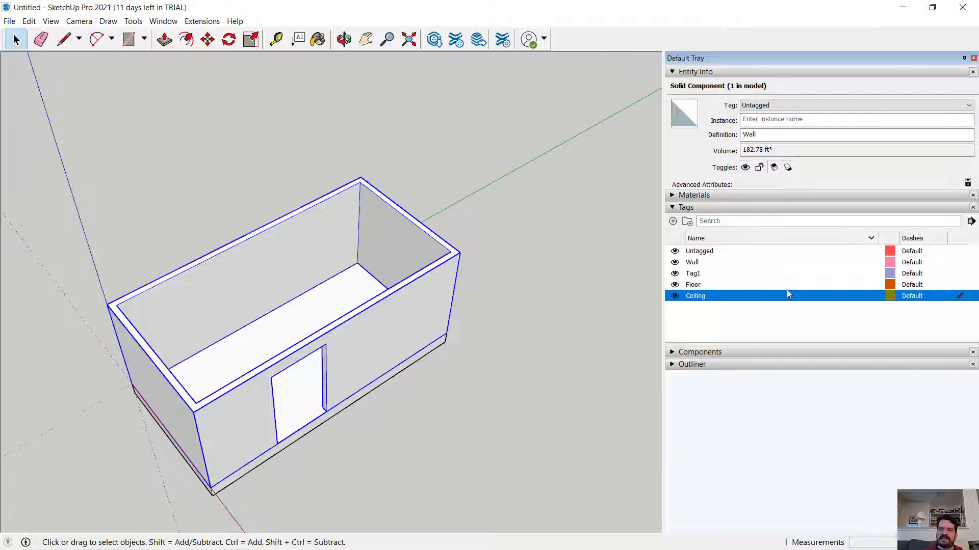
pyautogui.click(699, 221)
# Step: Draw a closed line outline across the wall tops, then undo the resulting ceiling face
pyautogui.click(64, 40)
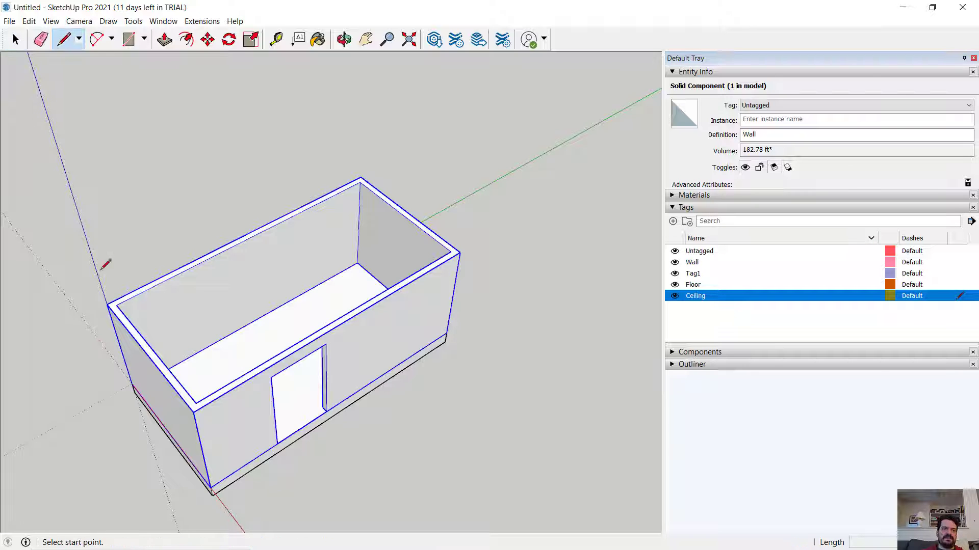
pyautogui.click(116, 304)
pyautogui.click(196, 403)
pyautogui.click(452, 251)
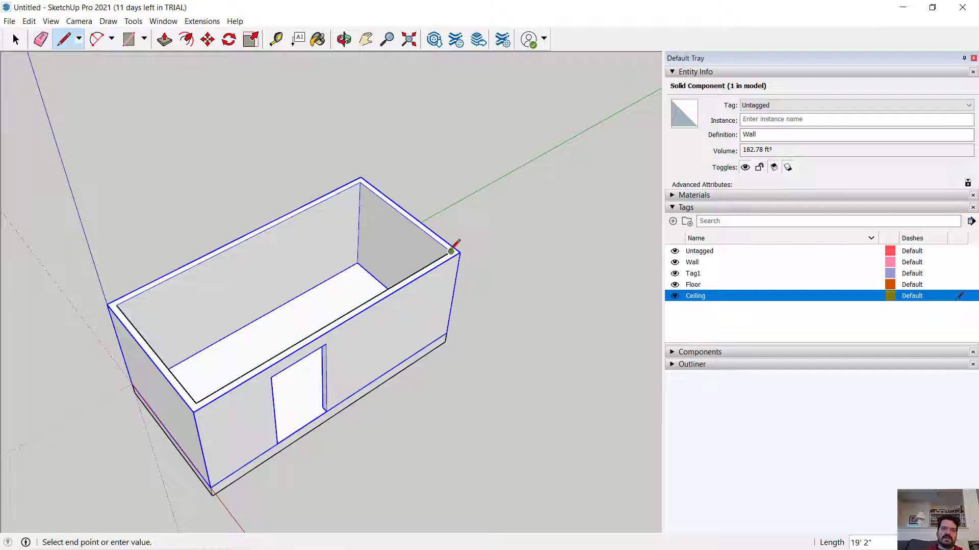
pyautogui.click(357, 179)
pyautogui.click(117, 305)
pyautogui.moveTo(155, 299); pyautogui.dragTo(428, 234, button='middle')
pyautogui.hotkey('ctrl', 'z')
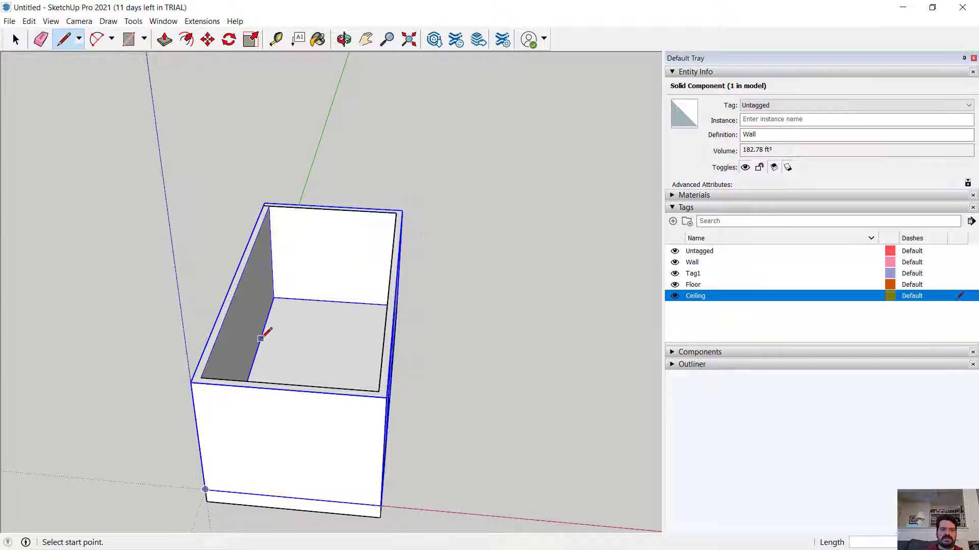
# Step: Trace new line edges along the inner top corners of the walls
pyautogui.moveTo(266, 336); pyautogui.dragTo(230, 415, button='middle')
pyautogui.click(204, 416)
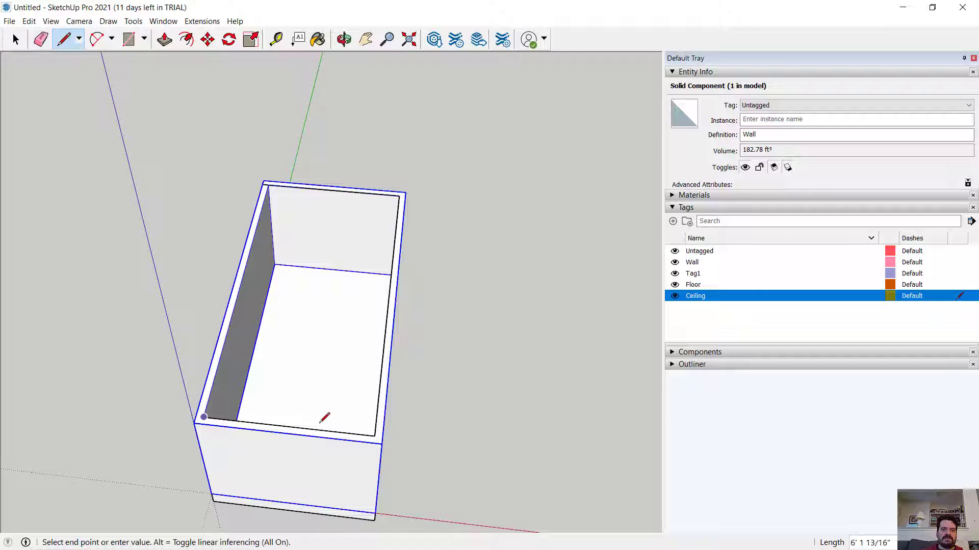
pyautogui.click(377, 433)
pyautogui.click(398, 195)
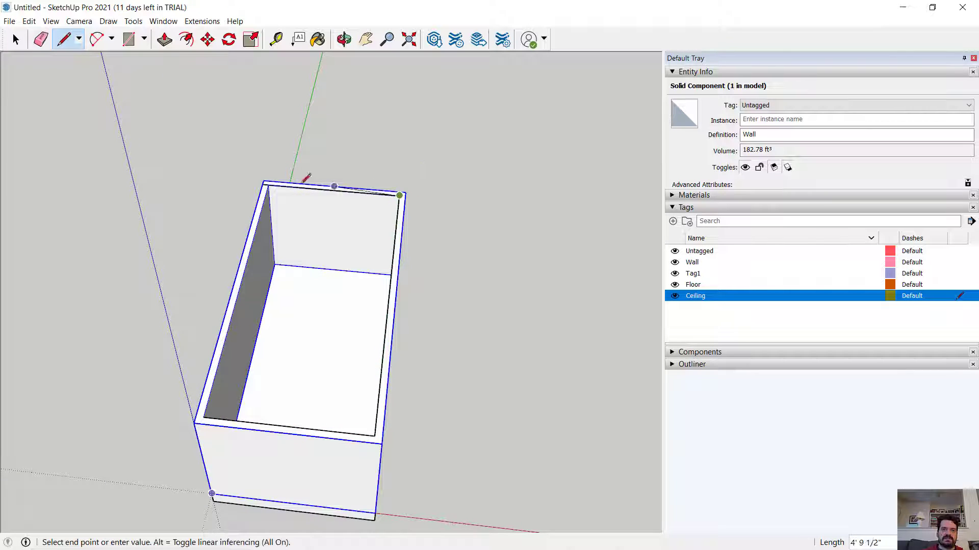
pyautogui.click(270, 185)
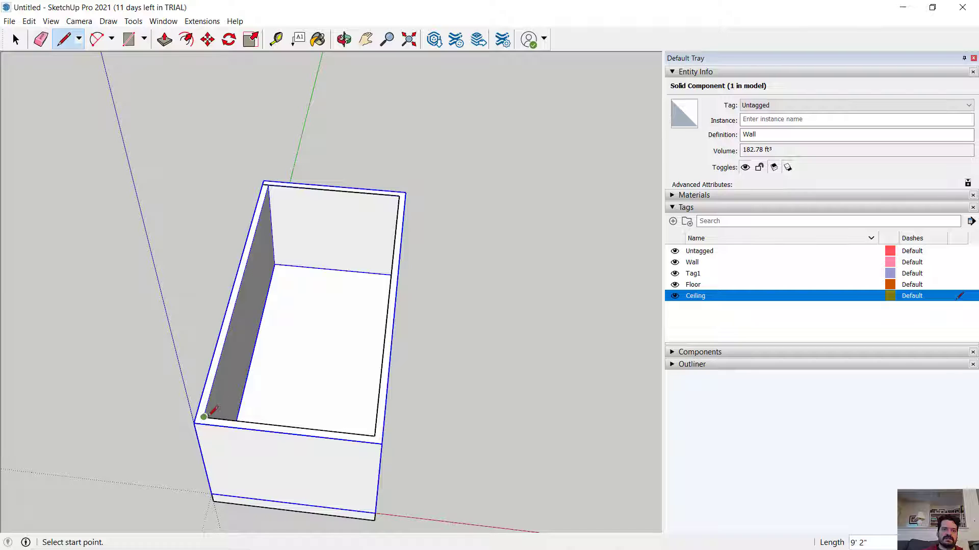
pyautogui.click(203, 417)
pyautogui.moveTo(266, 400); pyautogui.dragTo(120, 400, button='middle')
# Step: Leave the Line tool and hide the Wall, Tag1, Floor and Untagged tags
pyautogui.click(71, 39)
pyautogui.click(15, 39)
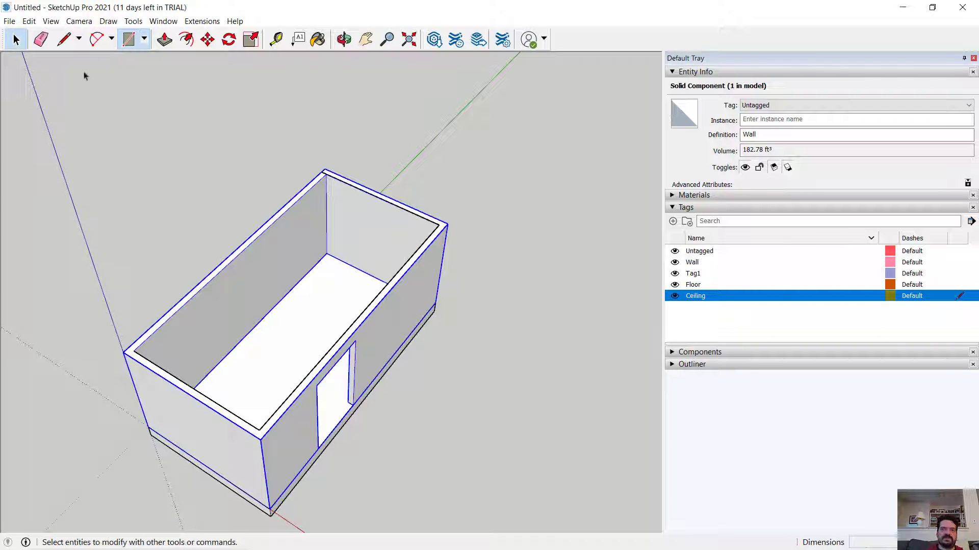
pyautogui.click(674, 262)
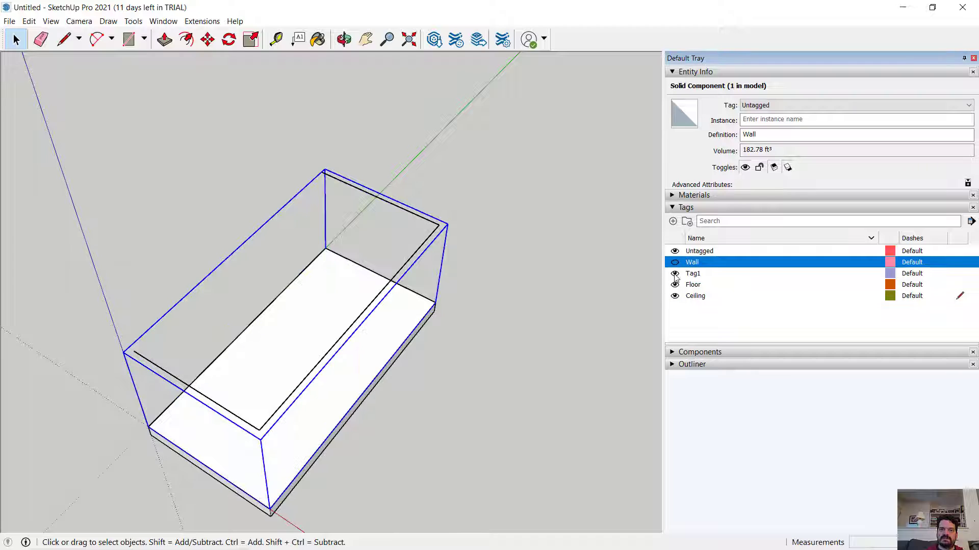
pyautogui.click(674, 273)
pyautogui.click(674, 284)
pyautogui.click(674, 251)
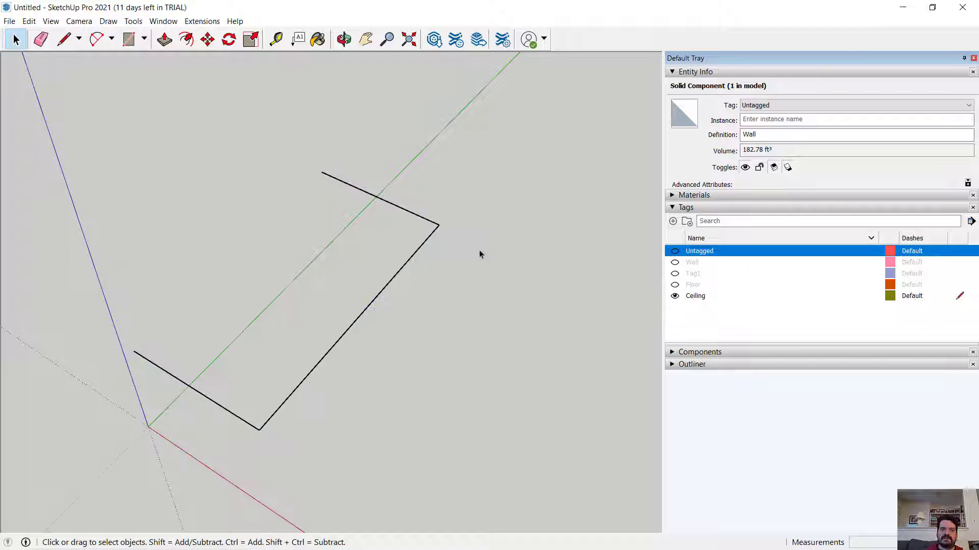
# Step: Delete the stray long and short rim edges, then show the Wall tag again
pyautogui.press('Delete')
pyautogui.click(436, 230)
pyautogui.press('Delete')
pyautogui.click(219, 406)
pyautogui.press('Delete')
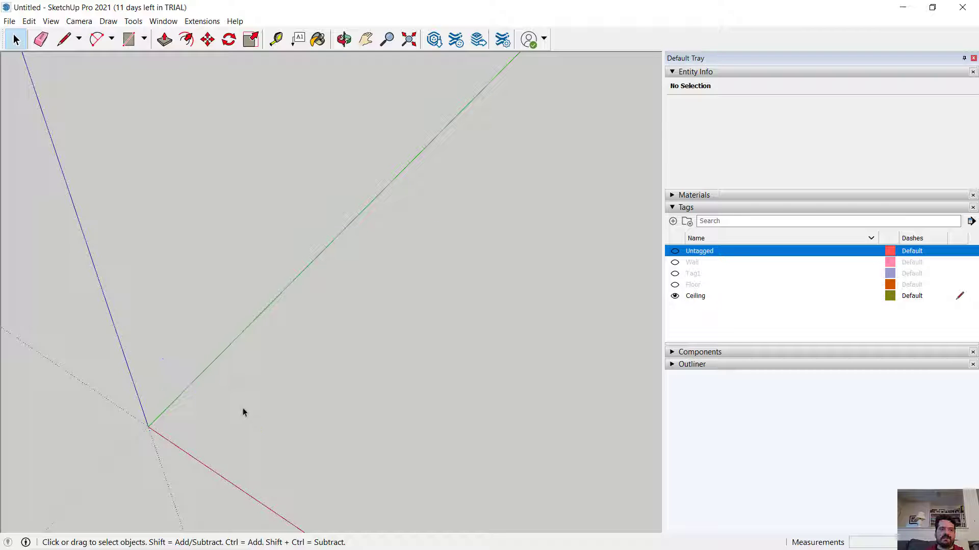
pyautogui.click(675, 263)
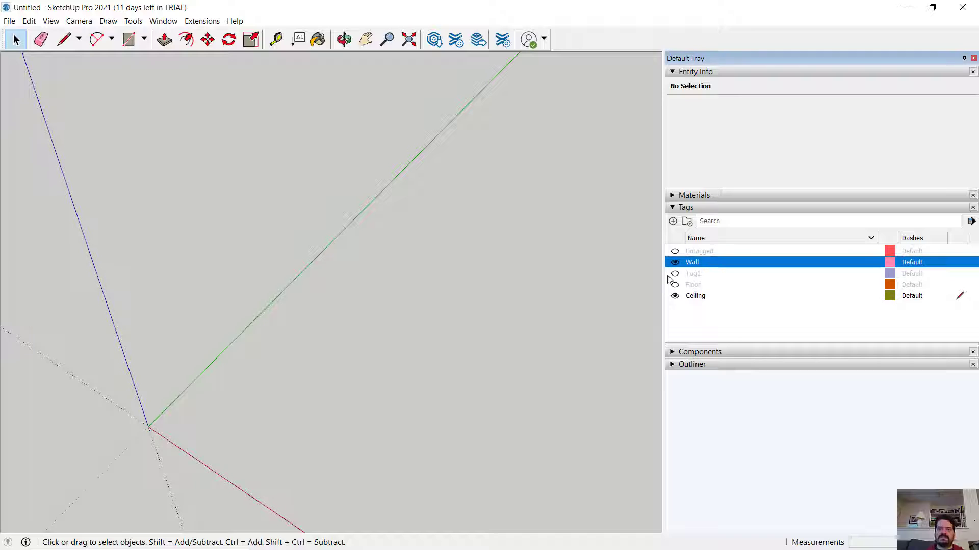
# Step: Unhide Untagged geometry, draw a rectangle between opposite wall-top corners, and select the new face
pyautogui.click(676, 251)
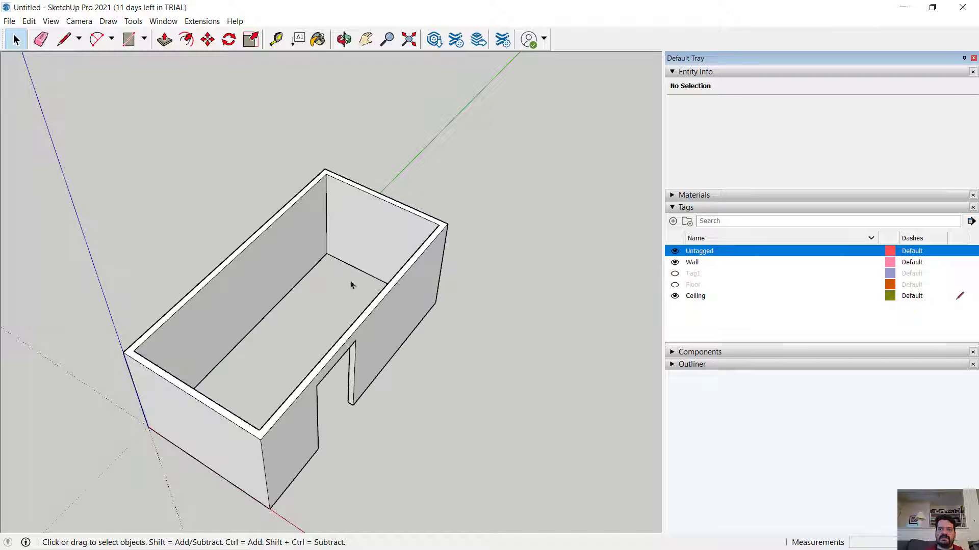
pyautogui.moveTo(350, 284); pyautogui.dragTo(382, 204, button='middle')
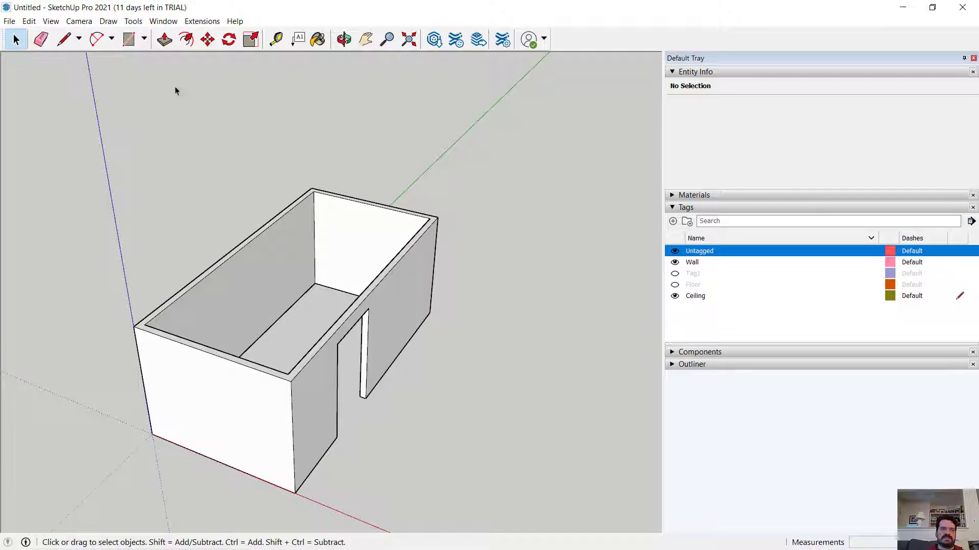
pyautogui.click(128, 41)
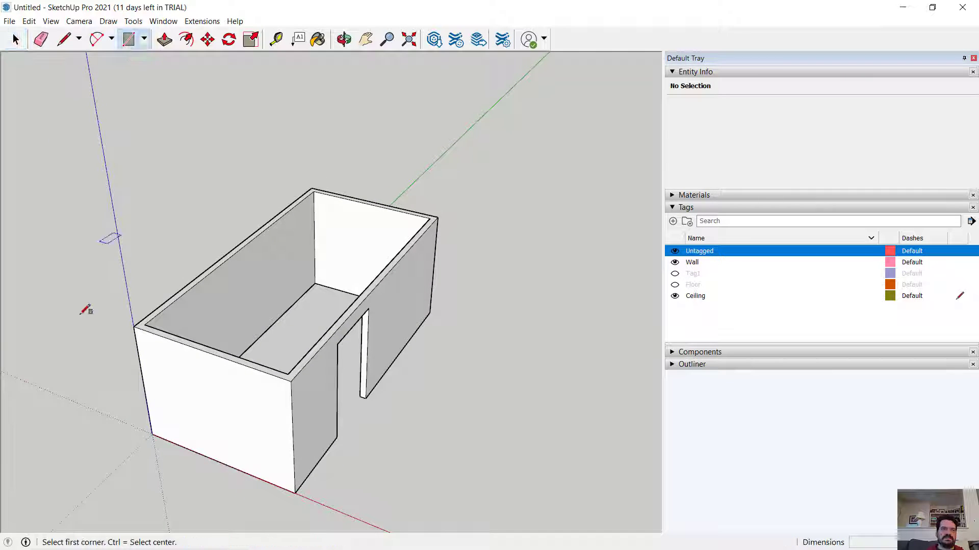
pyautogui.click(145, 325)
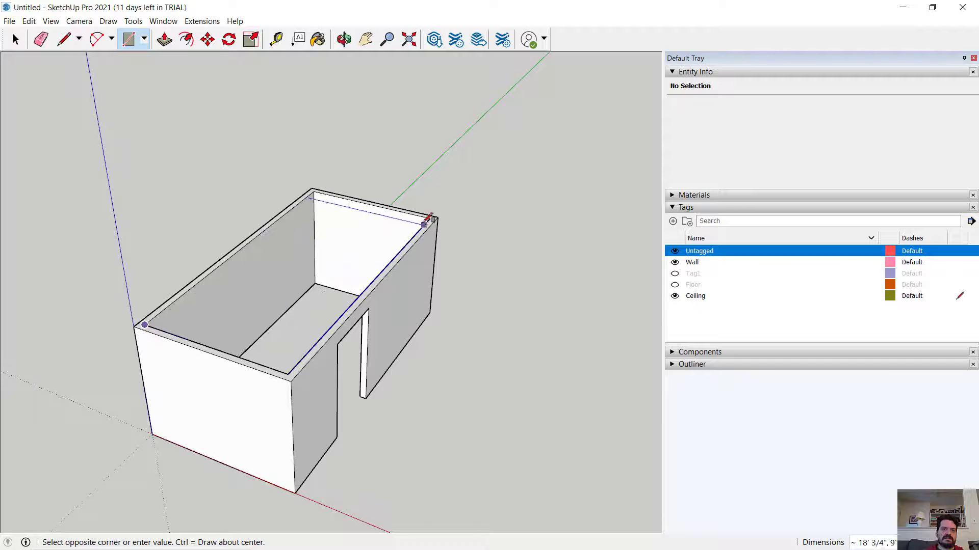
pyautogui.click(427, 221)
pyautogui.moveTo(427, 221); pyautogui.dragTo(306, 306, button='middle')
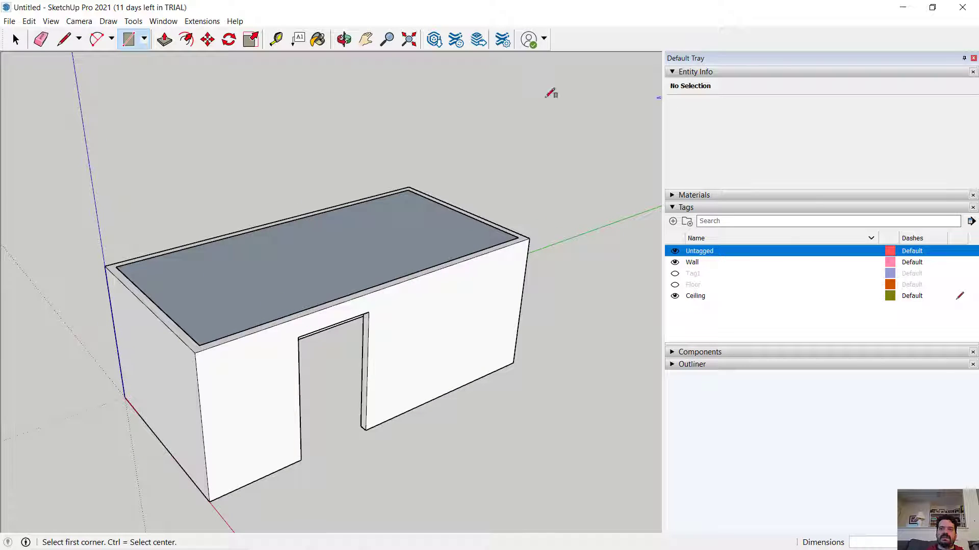
pyautogui.click(16, 40)
pyautogui.click(249, 281)
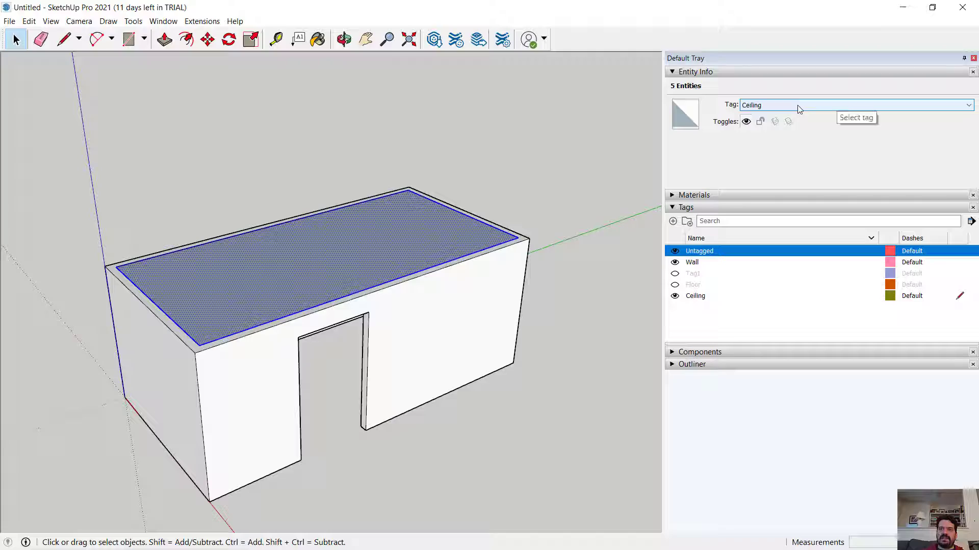
# Step: Push/Pull the ceiling face down 5 inches to thicken it
pyautogui.moveTo(568, 319); pyautogui.dragTo(375, 175, button='middle')
pyautogui.scroll(5, 329, 275)
pyautogui.moveTo(335, 284); pyautogui.dragTo(257, 314, button='middle')
pyautogui.click(165, 39)
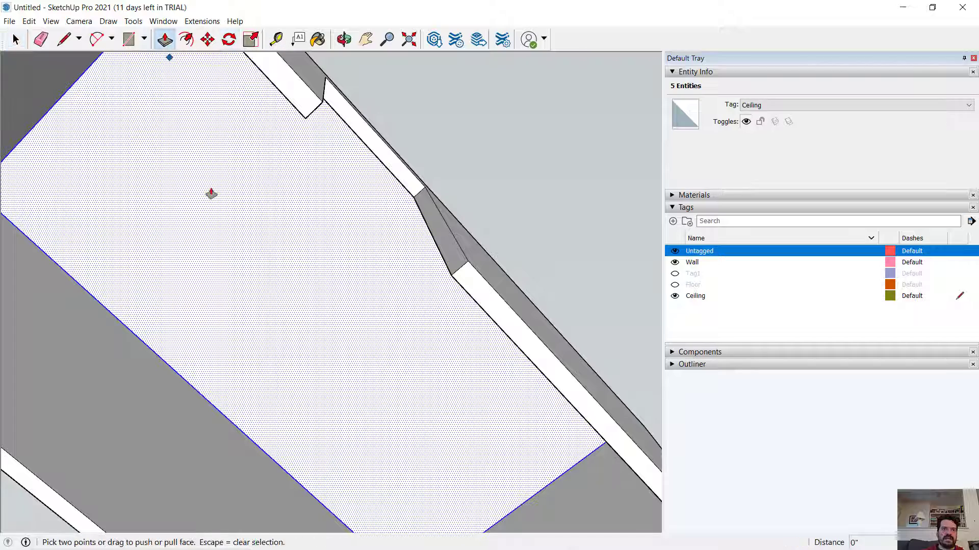
pyautogui.moveTo(213, 230); pyautogui.dragTo(210, 317)
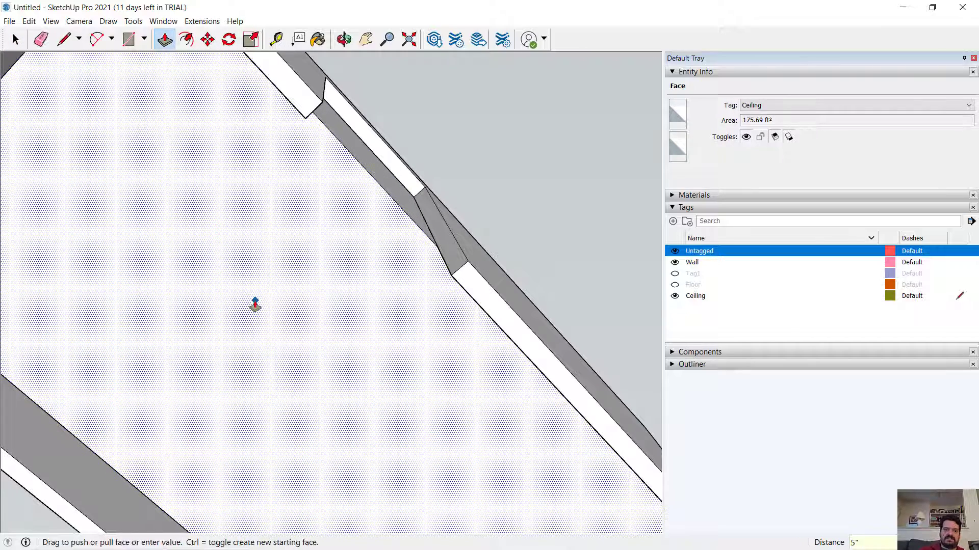
pyautogui.press('Return')
# Step: Offset the face outline 12 inches inward and push the inset face to form the step
pyautogui.click(186, 42)
pyautogui.click(92, 304)
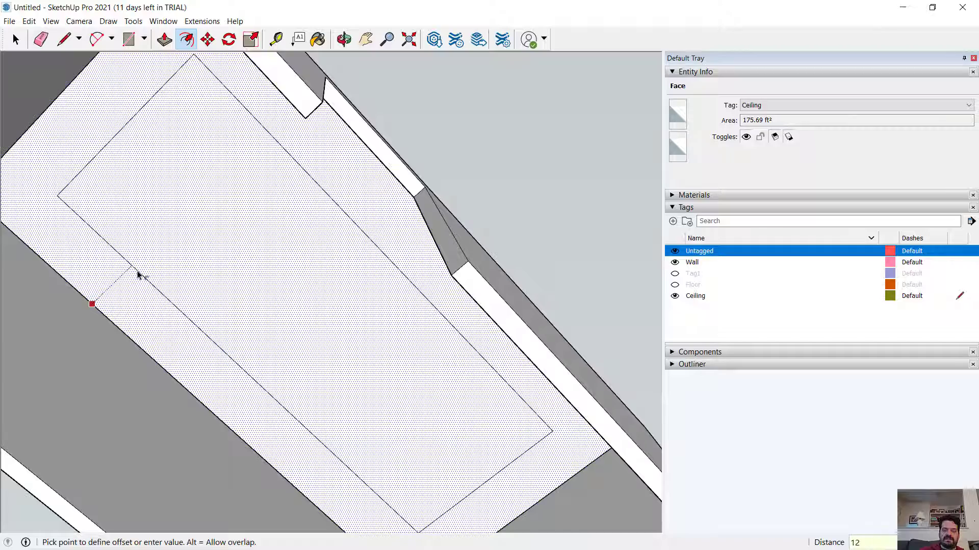
pyautogui.write('12')
pyautogui.press('Return')
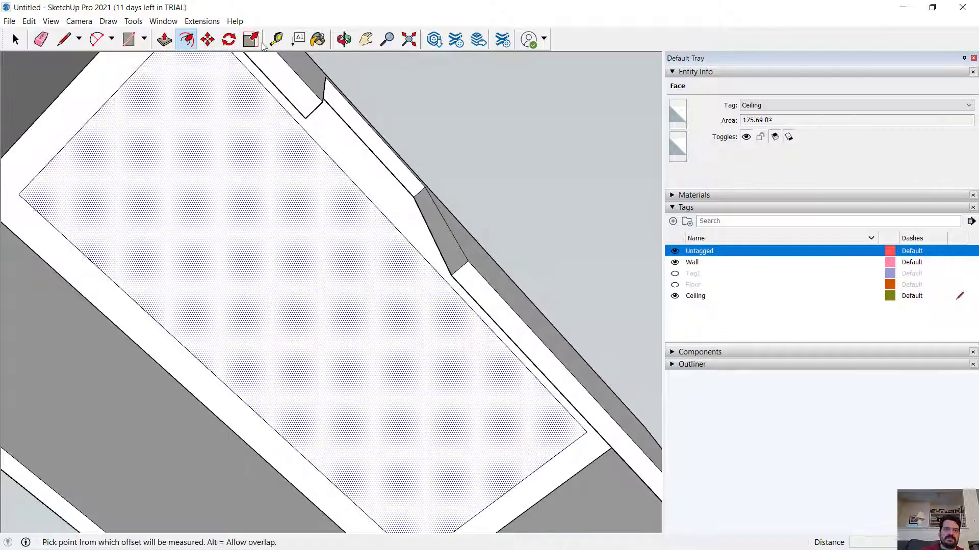
pyautogui.click(164, 41)
pyautogui.moveTo(182, 186); pyautogui.dragTo(212, 203)
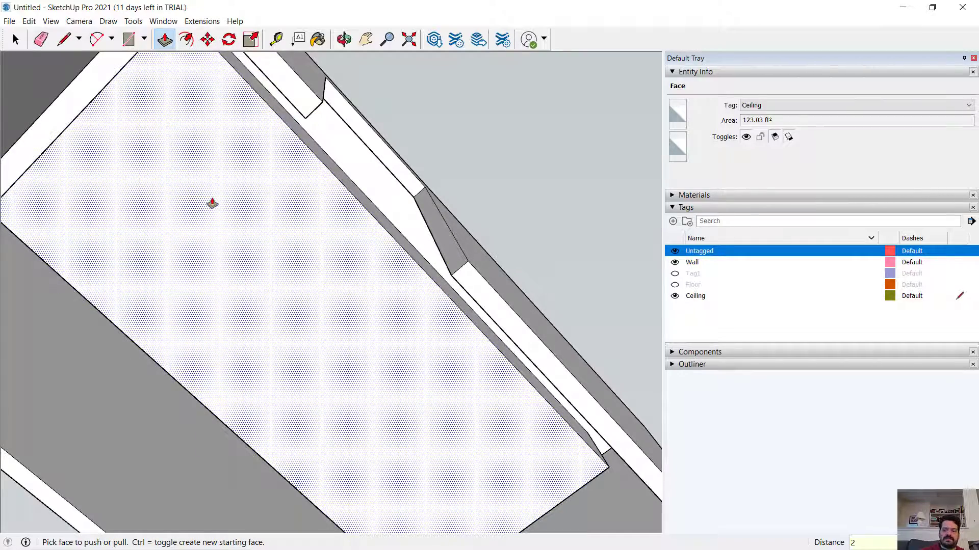
# Step: Orbit around the stepped ceiling and out to view the whole room
pyautogui.moveTo(220, 206); pyautogui.dragTo(236, 289, button='middle')
pyautogui.scroll(4, 295, 321)
pyautogui.moveTo(295, 321); pyautogui.dragTo(262, 315, button='middle')
pyautogui.press('p')
pyautogui.scroll(-5, 260, 357)
pyautogui.moveTo(256, 406); pyautogui.dragTo(70, 94, button='middle')
pyautogui.click(15, 40)
# Step: Select the slab, hide the walls, and make the slab a component named 'Ceiling'
pyautogui.click(325, 285)
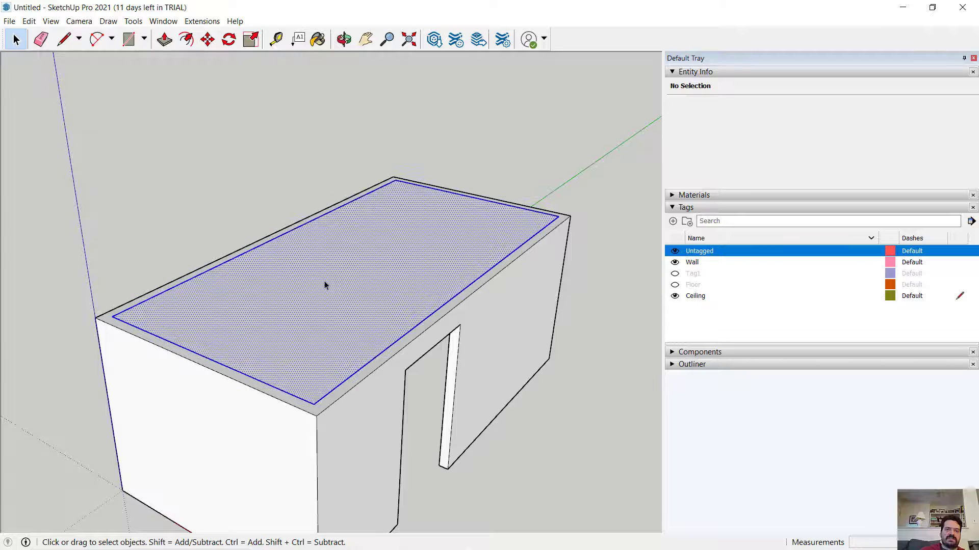
pyautogui.click(674, 262)
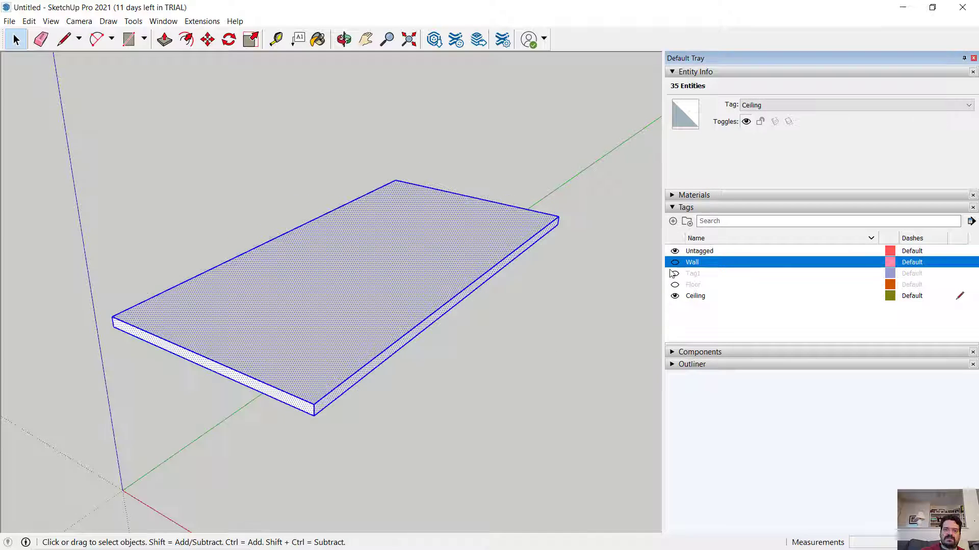
pyautogui.moveTo(564, 304); pyautogui.dragTo(295, 102, button='middle')
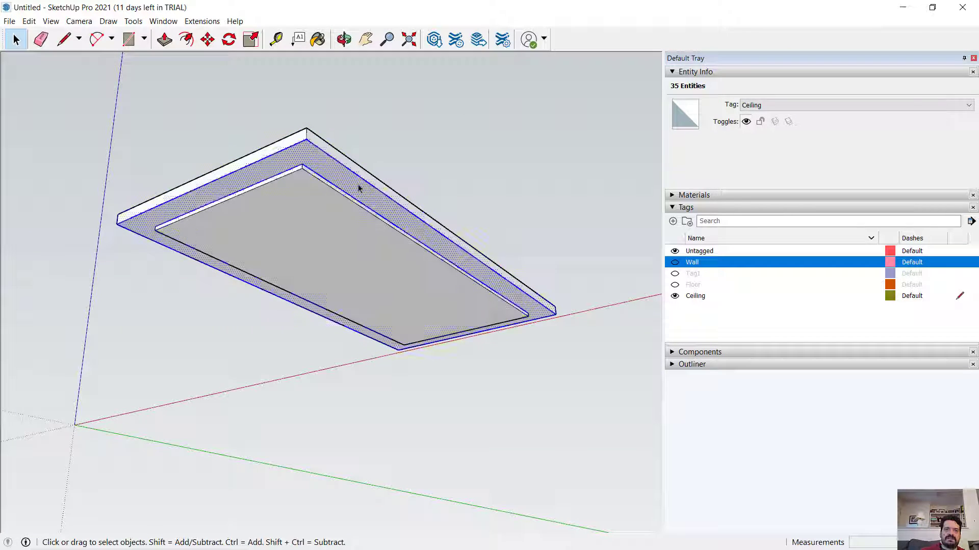
pyautogui.rightClick(358, 184)
pyautogui.click(395, 266)
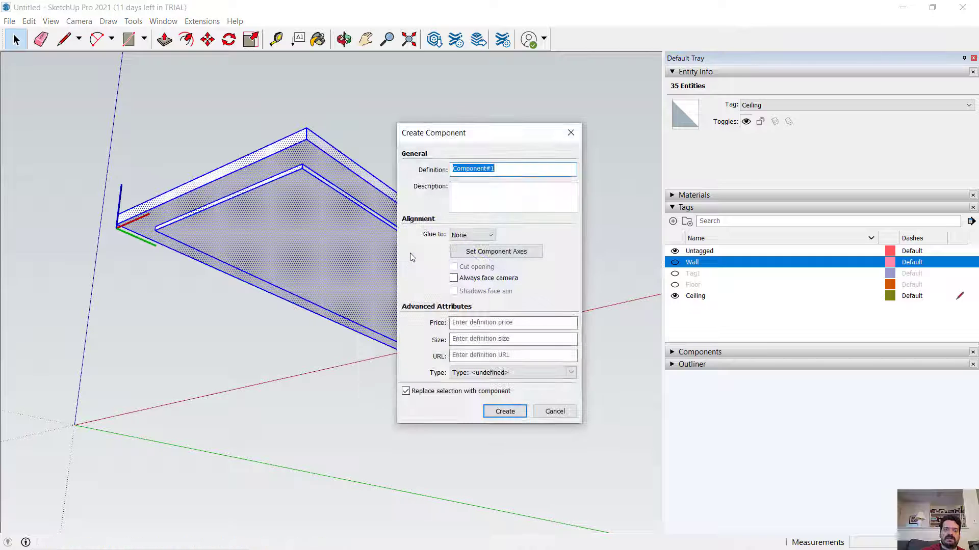
pyautogui.write('Ceiling')
pyautogui.press('Return')
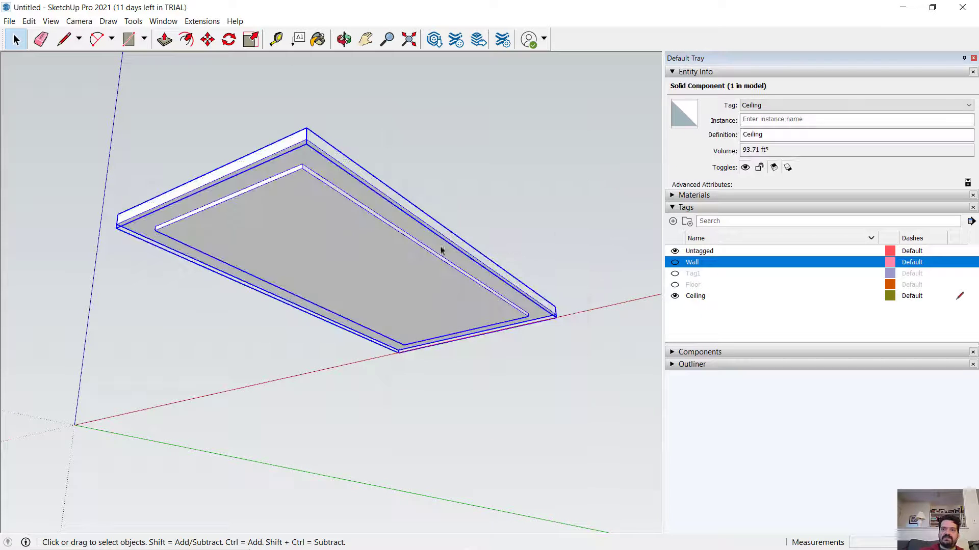
# Step: Turn the Wall and Floor tags back on and view the room from low front
pyautogui.click(674, 263)
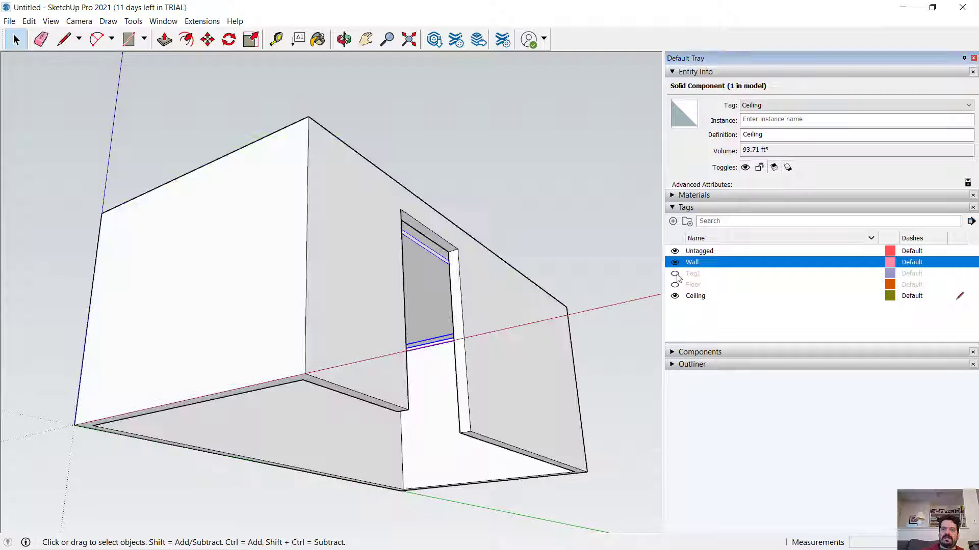
pyautogui.click(674, 285)
pyautogui.moveTo(361, 328); pyautogui.dragTo(205, 287, button='middle')
# Step: Hide the floor and dismiss the warning that the current Ceiling tag cannot be hidden
pyautogui.click(323, 131)
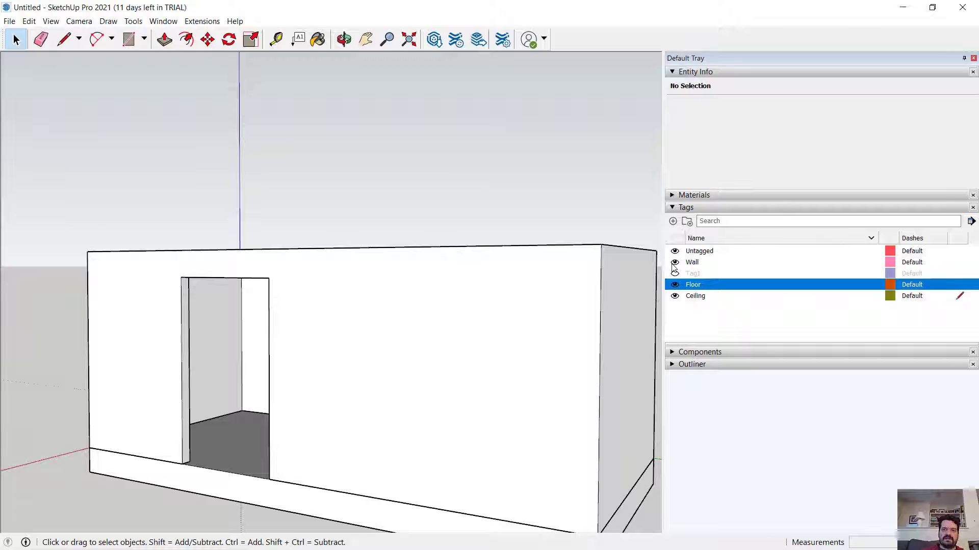
pyautogui.click(674, 263)
pyautogui.click(675, 262)
pyautogui.click(674, 284)
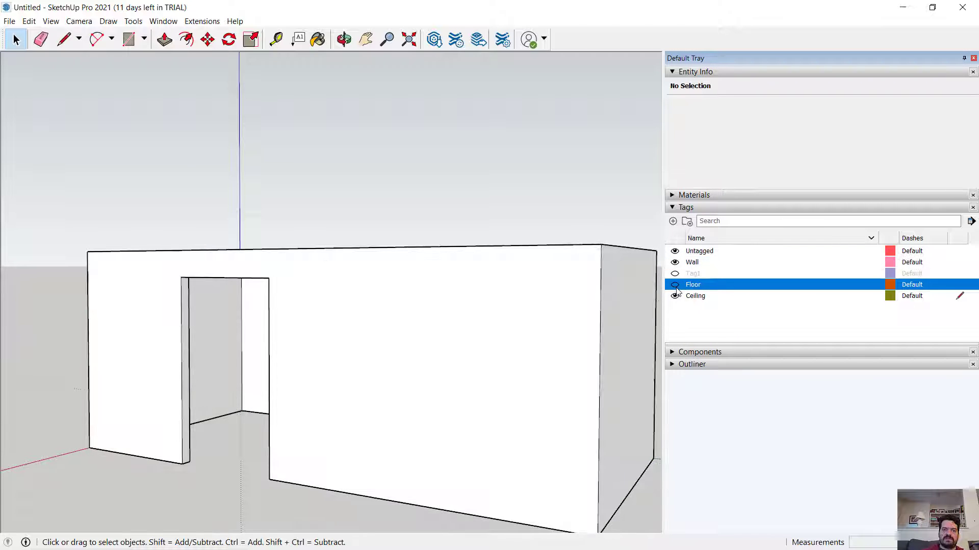
pyautogui.click(674, 296)
pyautogui.click(511, 315)
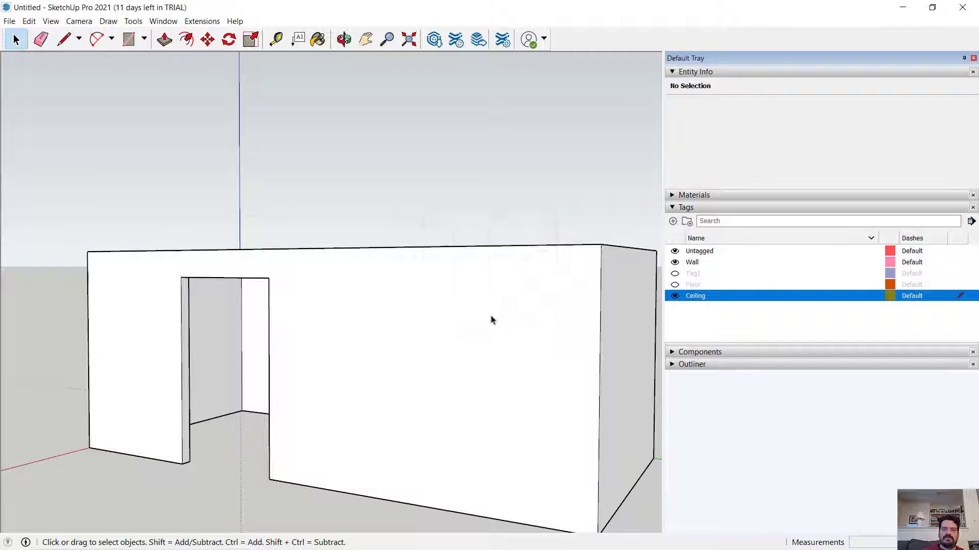
pyautogui.moveTo(483, 331); pyautogui.dragTo(871, 330, button='middle')
# Step: Make Untagged the current tag and show the Ceiling, Tag1 and Floor tags
pyautogui.click(959, 251)
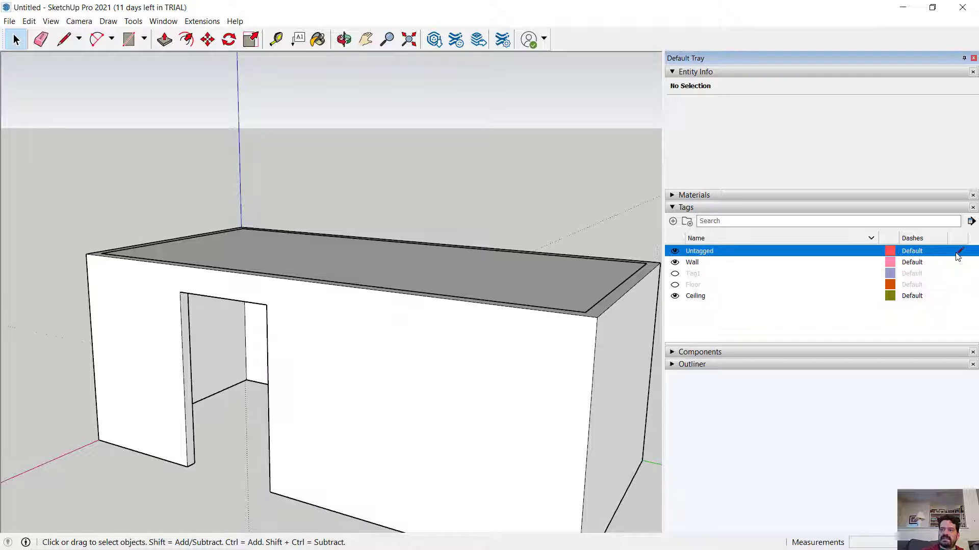
pyautogui.click(674, 296)
pyautogui.click(675, 296)
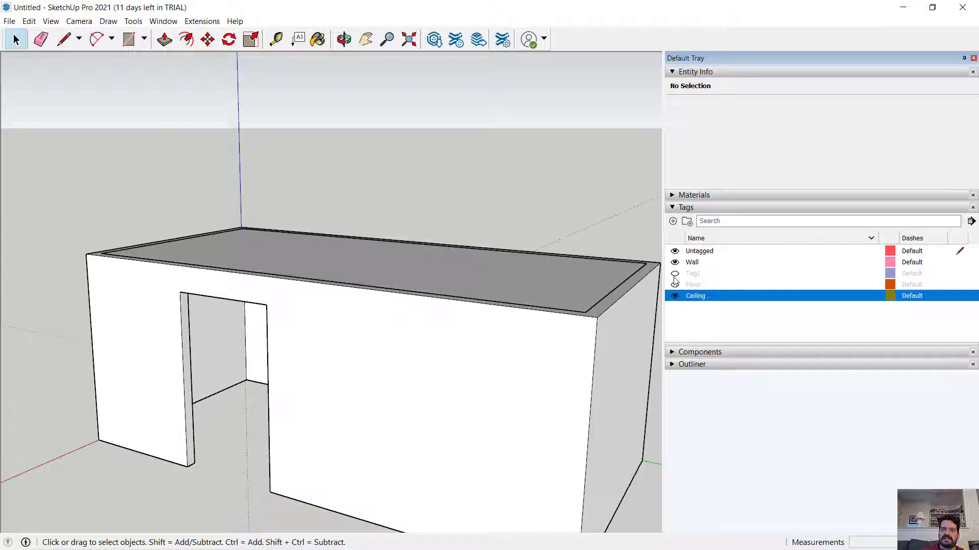
pyautogui.click(674, 273)
pyautogui.click(675, 285)
pyautogui.moveTo(220, 349)
pyautogui.mouseDown(button='middle')
pyautogui.moveTo(267, 393)
pyautogui.moveTo(562, 387)
pyautogui.moveTo(508, 393)
pyautogui.moveTo(444, 277)
pyautogui.moveTo(442, 328)
pyautogui.moveTo(430, 343)
pyautogui.moveTo(389, 348)
pyautogui.mouseUp(button='middle')
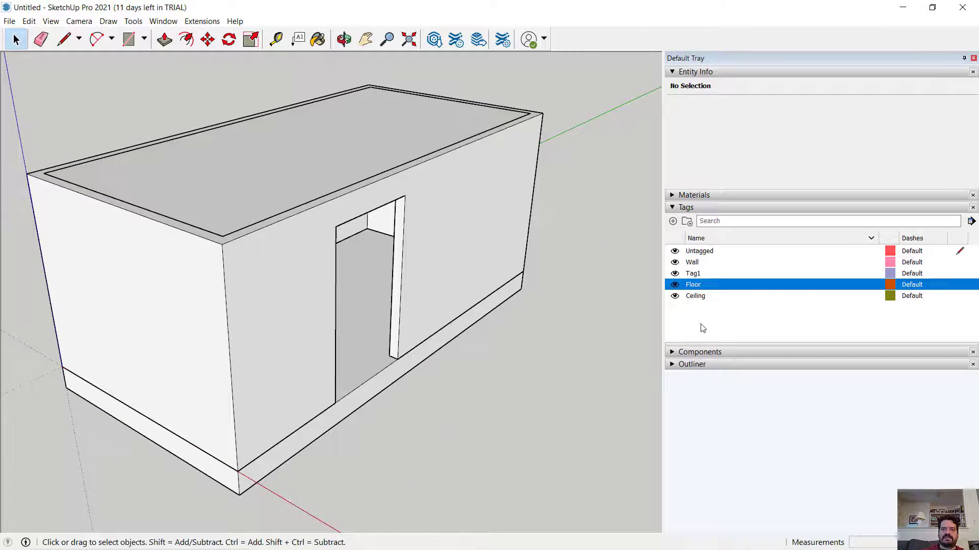
# Step: Inspect the open-top room, then leave walls and ceiling visible with the floor hidden
pyautogui.click(674, 296)
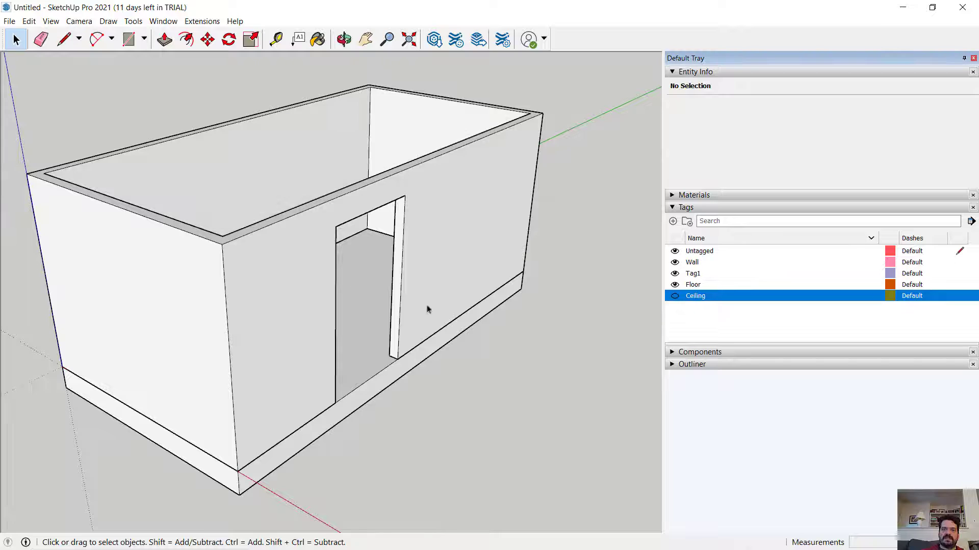
pyautogui.moveTo(360, 301); pyautogui.dragTo(330, 384, button='middle')
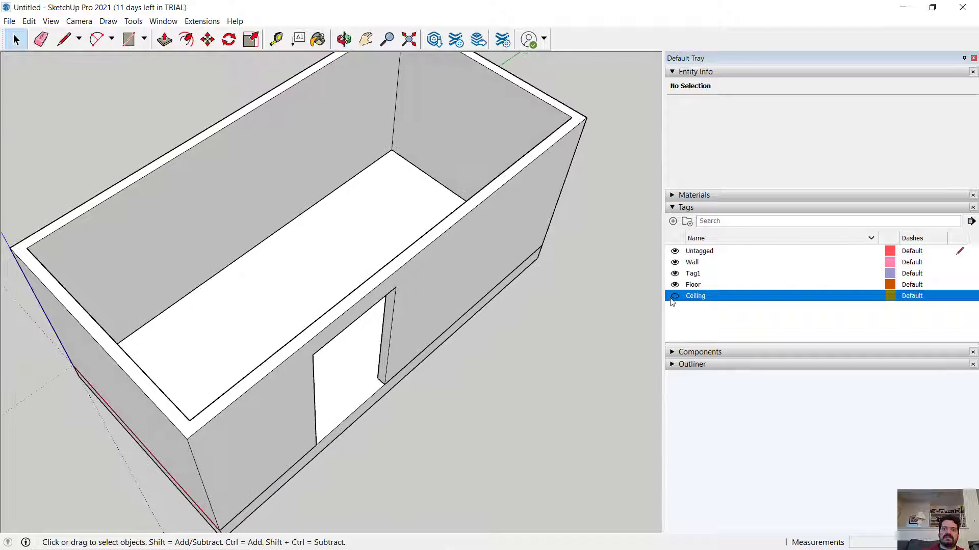
pyautogui.click(675, 262)
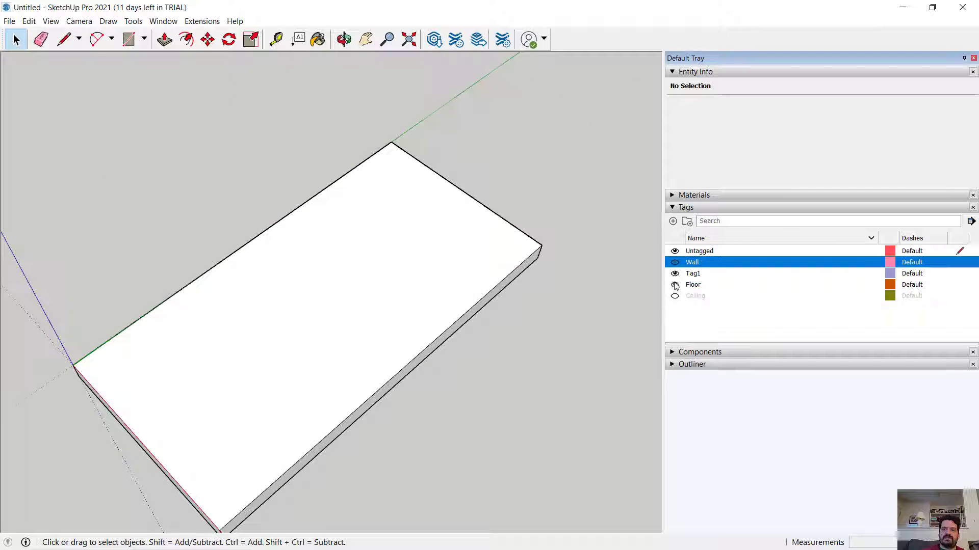
pyautogui.click(675, 262)
pyautogui.click(675, 284)
pyautogui.click(675, 296)
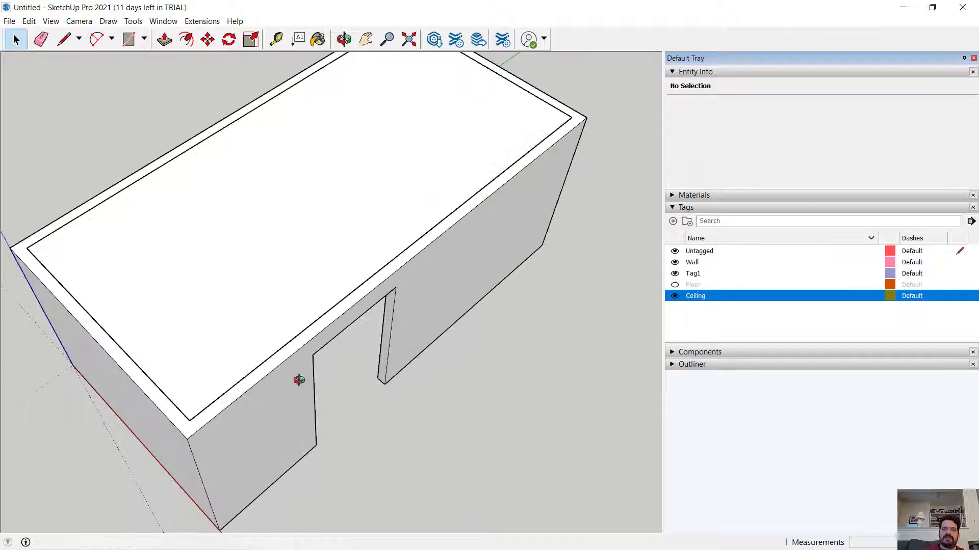
# Step: Orbit to view the room from the side and from below
pyautogui.moveTo(304, 354); pyautogui.dragTo(208, 117, button='middle')
pyautogui.rightClick(385, 233)
pyautogui.click(352, 213)
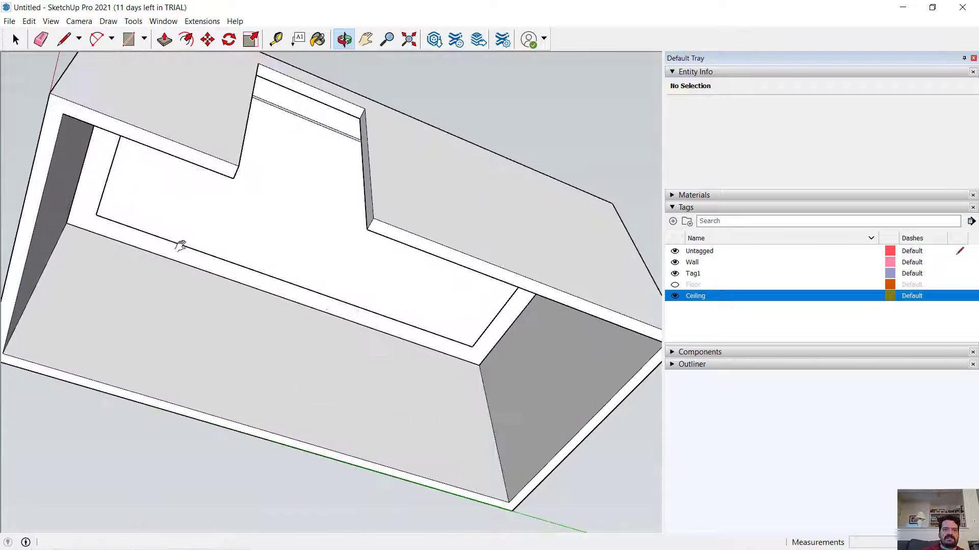
pyautogui.moveTo(183, 256); pyautogui.dragTo(317, 265)
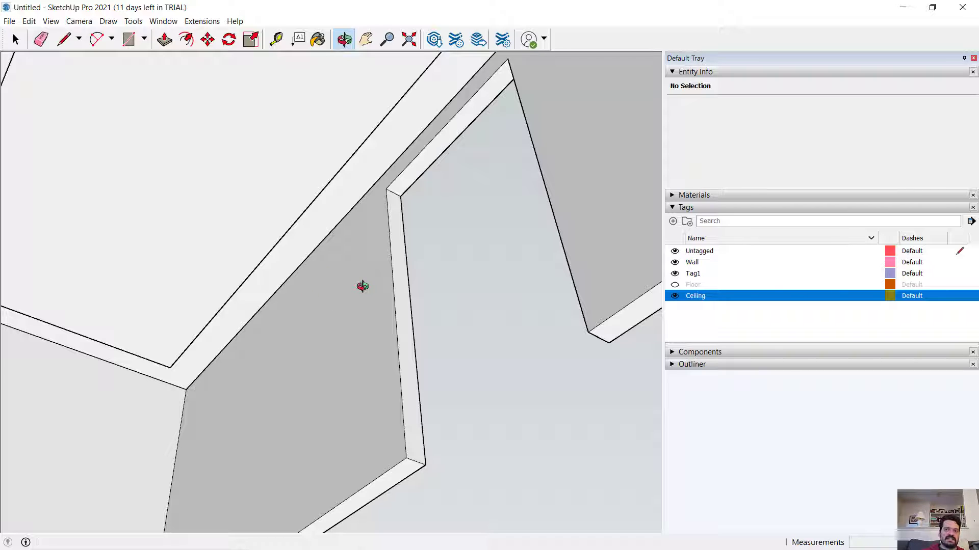
# Step: Make the Floor tag visible again and collapse the Entity Info panel
pyautogui.click(672, 207)
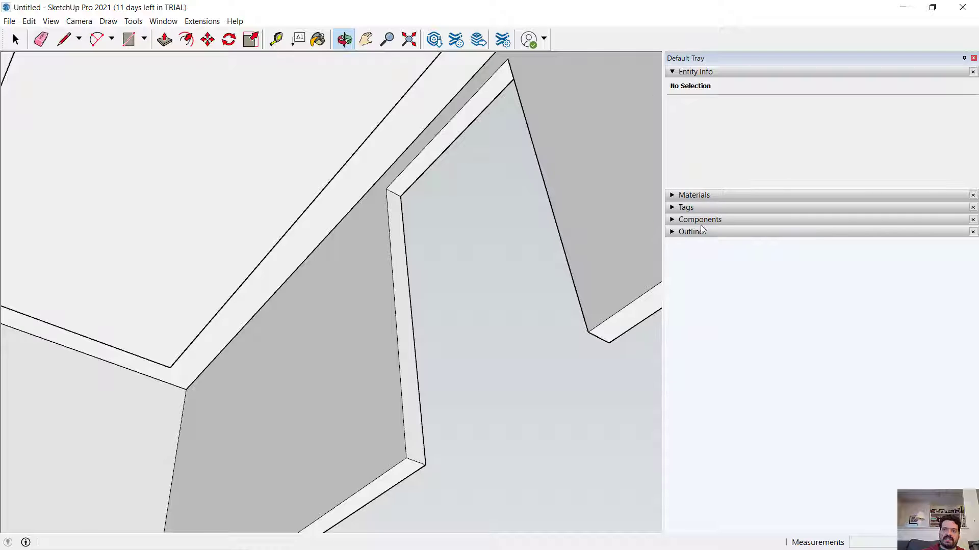
pyautogui.click(678, 208)
pyautogui.click(693, 284)
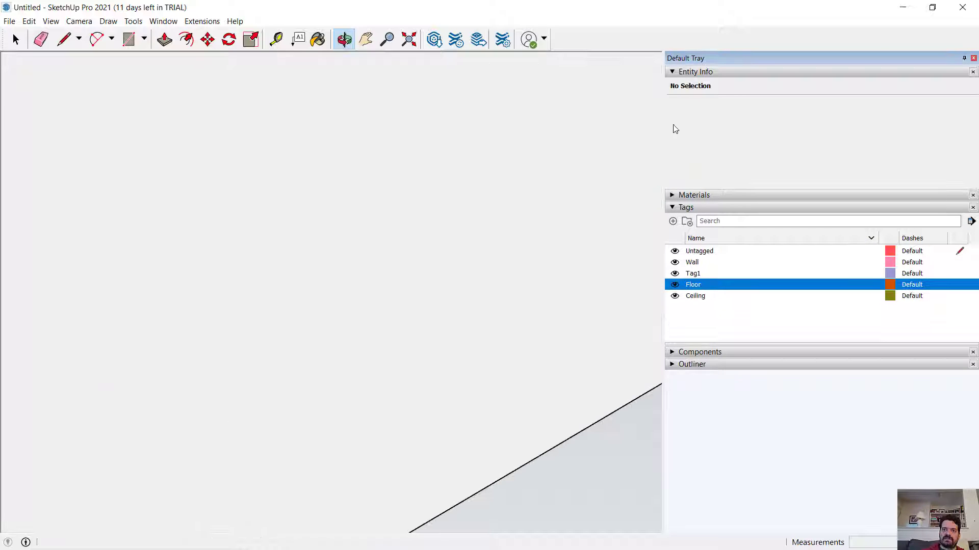
pyautogui.click(672, 72)
pyautogui.moveTo(356, 204); pyautogui.dragTo(355, 399)
# Step: Expand the Components panel and switch it to the In Model collection
pyautogui.click(674, 242)
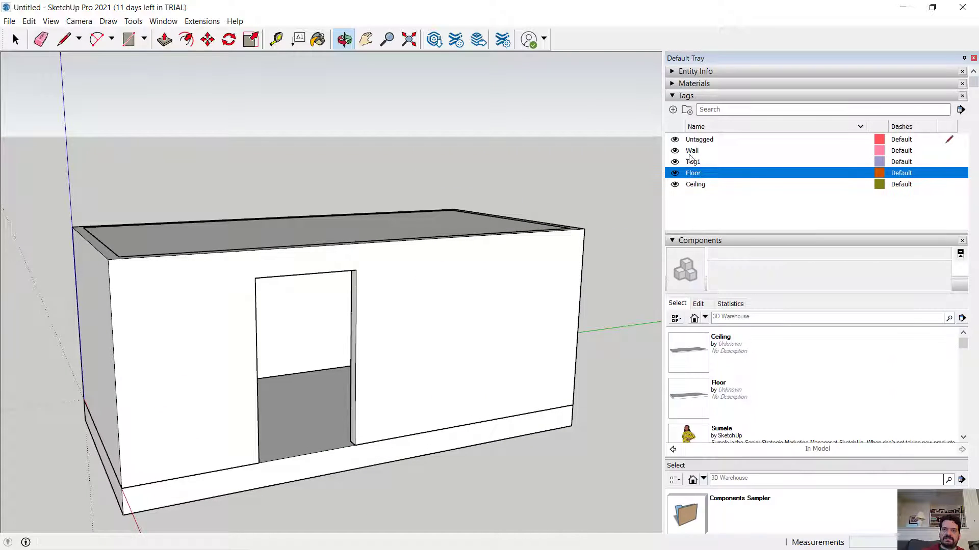
pyautogui.click(678, 96)
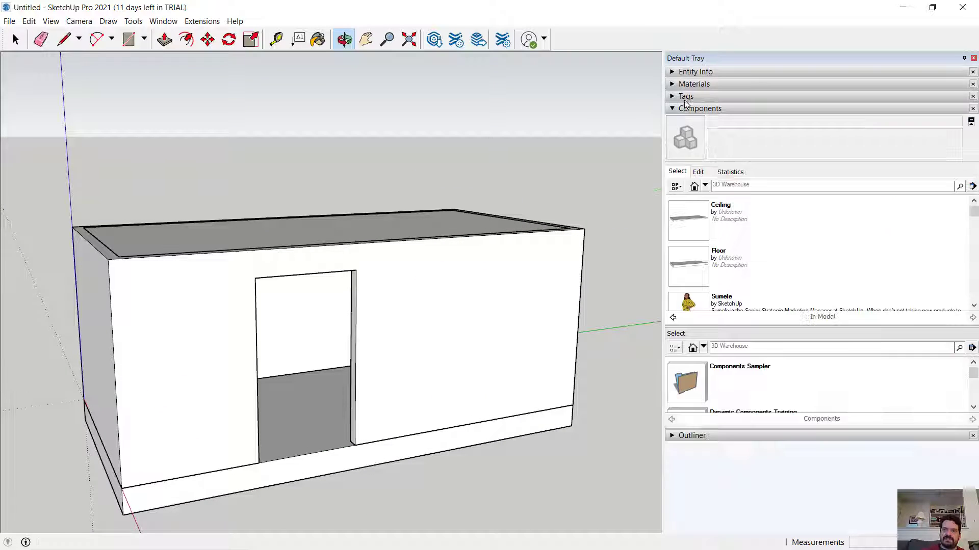
pyautogui.click(705, 186)
pyautogui.click(720, 199)
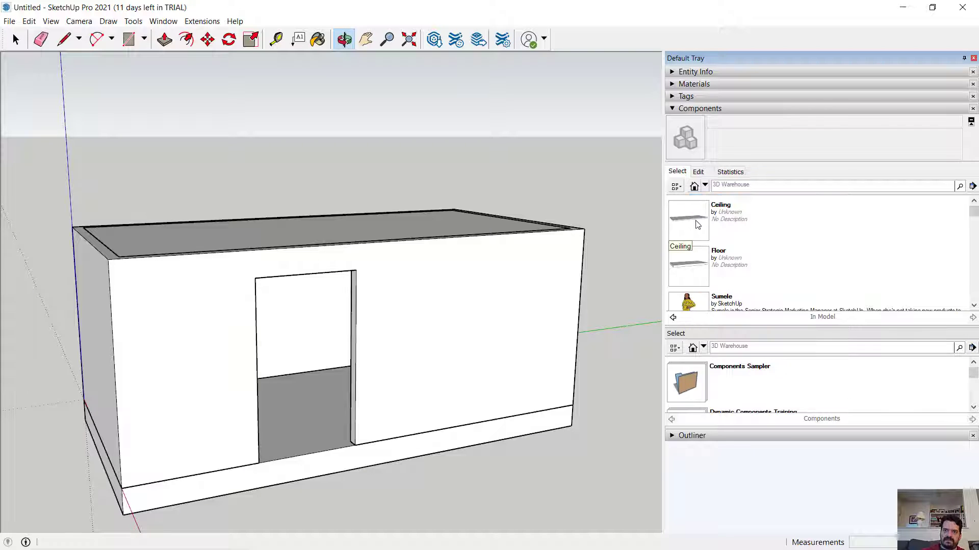
# Step: Scroll through the Ceiling, Floor and Wall components, then re-expand the Tags list
pyautogui.scroll(-2, 704, 268)
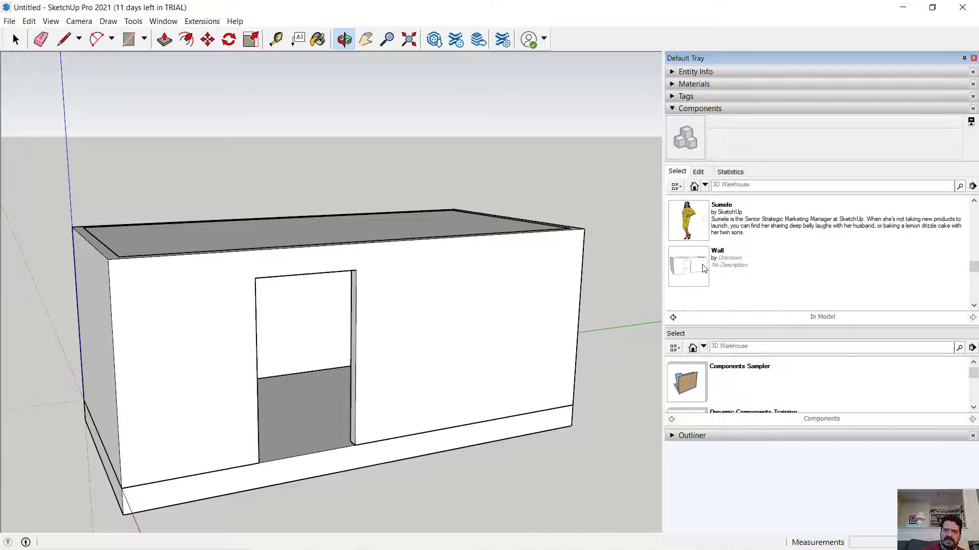
pyautogui.scroll(2, 699, 229)
pyautogui.scroll(-1, 703, 265)
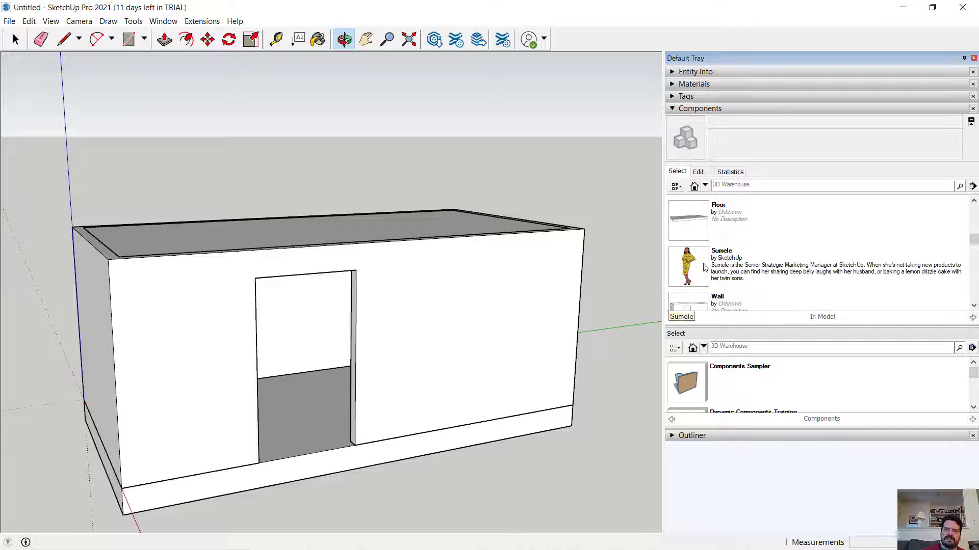
pyautogui.scroll(-1, 706, 267)
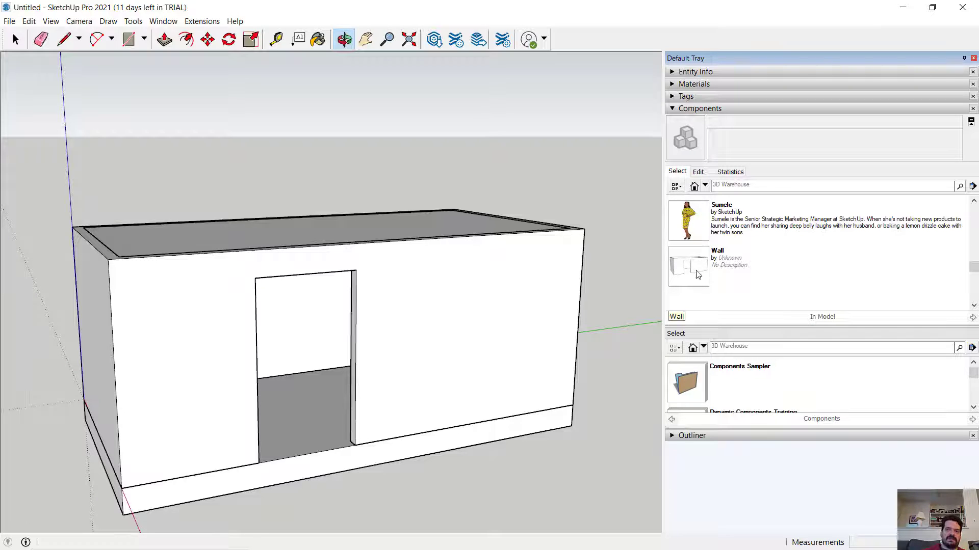
pyautogui.scroll(2, 702, 270)
pyautogui.click(685, 96)
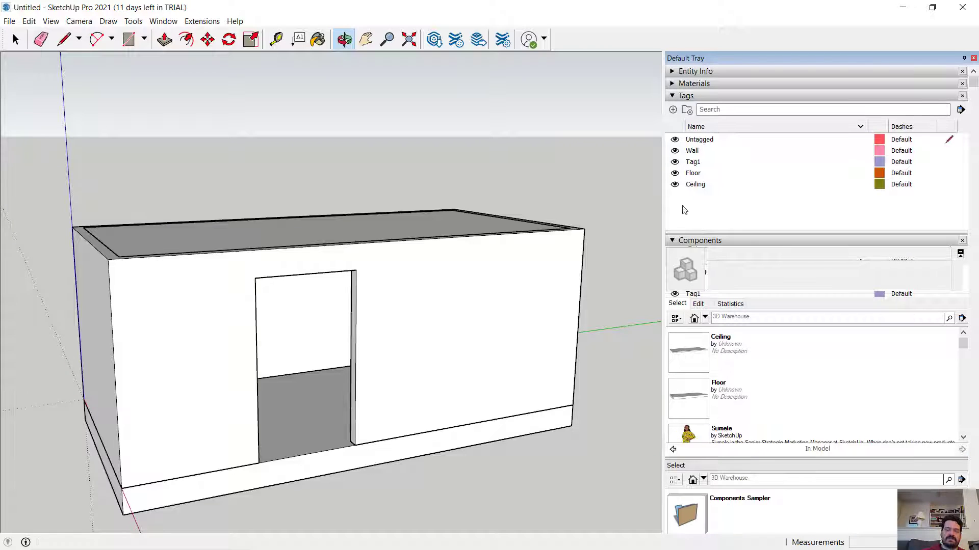
pyautogui.moveTo(179, 330); pyautogui.dragTo(333, 388)
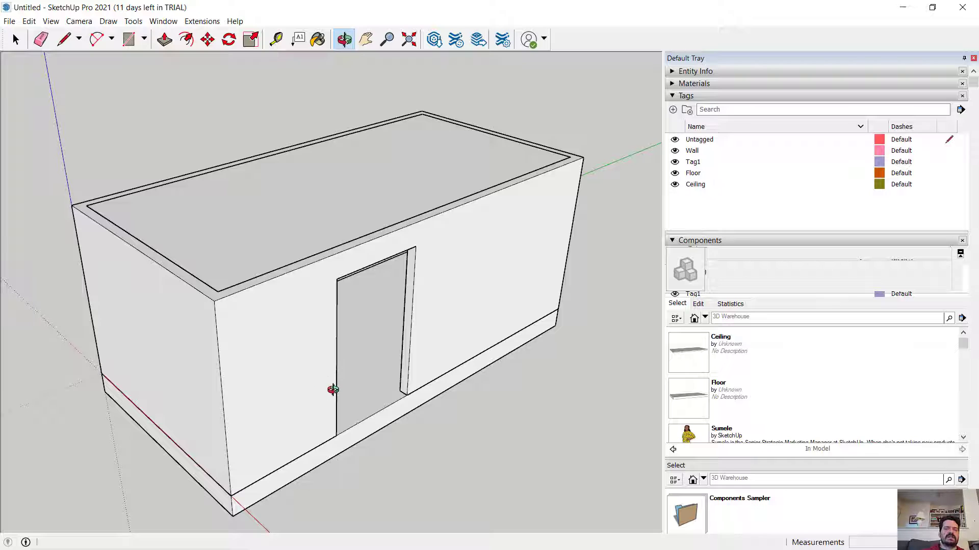